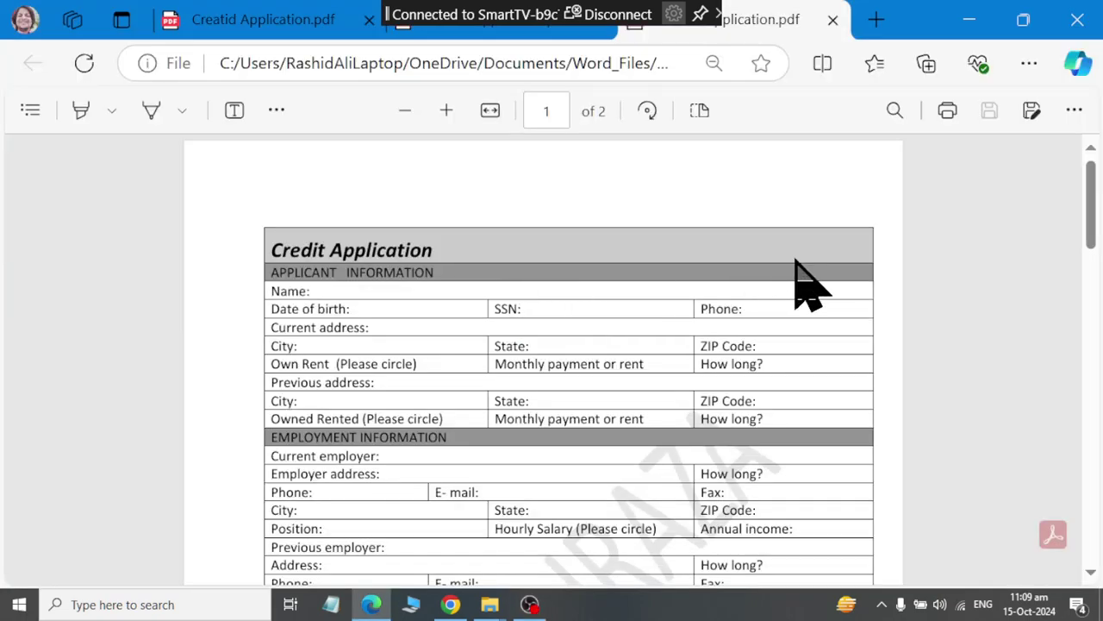
# Step: Review the Credit Application PDF in Edge, then launch Word with winword from Run
pyautogui.scroll(-5, 797, 284)
pyautogui.scroll(3, 800, 311)
pyautogui.scroll(2, 800, 310)
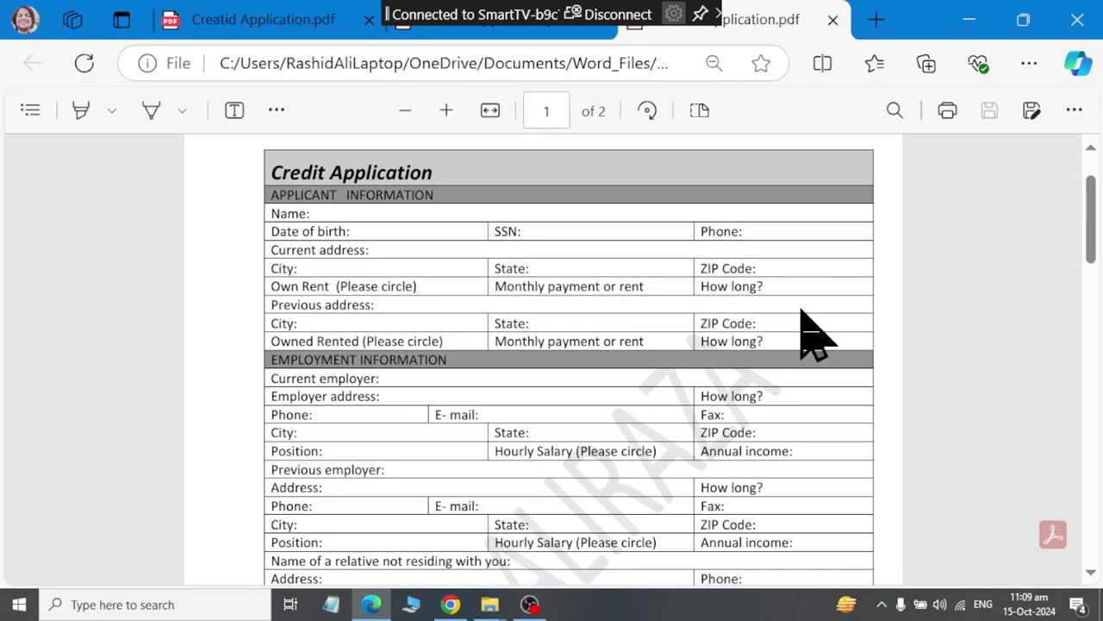
pyautogui.keyDown('ctrl'); pyautogui.scroll(3, 731, 226); pyautogui.keyUp('ctrl')
pyautogui.keyDown('ctrl'); pyautogui.scroll(-3, 731, 226); pyautogui.keyUp('ctrl')
pyautogui.keyDown('ctrl'); pyautogui.scroll(1, 731, 220); pyautogui.keyUp('ctrl')
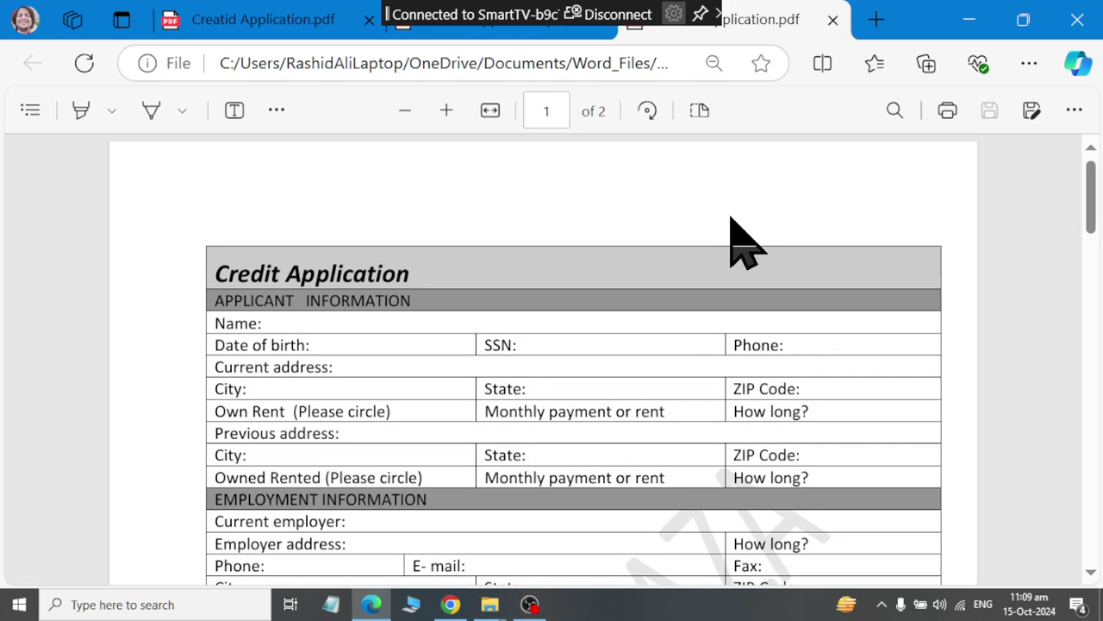
pyautogui.keyDown('ctrl'); pyautogui.scroll(1, 731, 226); pyautogui.keyUp('ctrl')
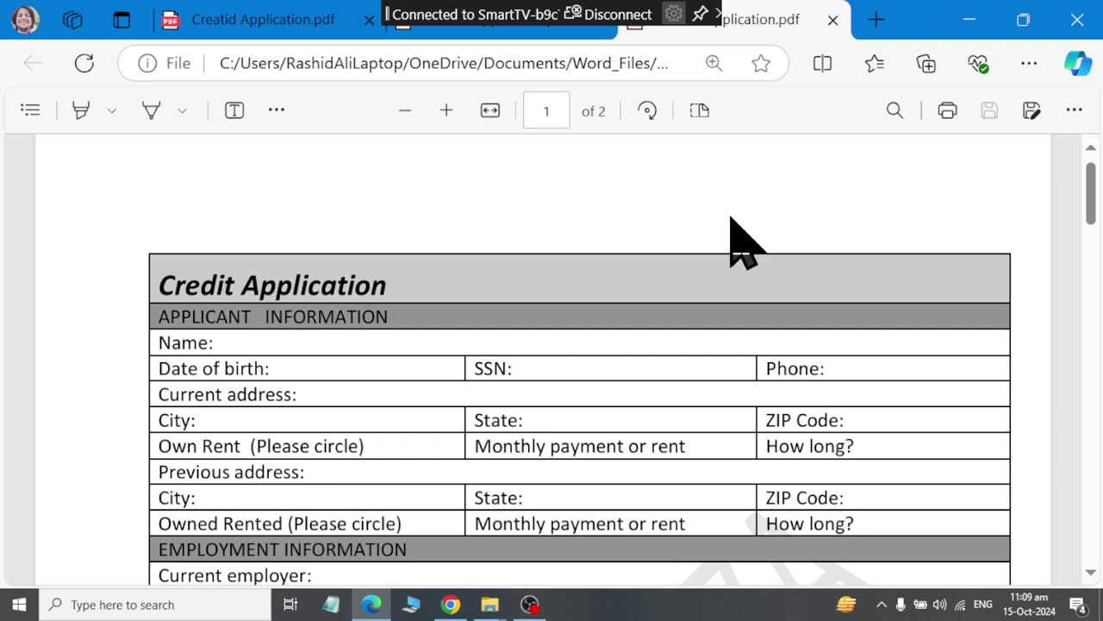
pyautogui.press('super+r')
pyautogui.click(139, 555)
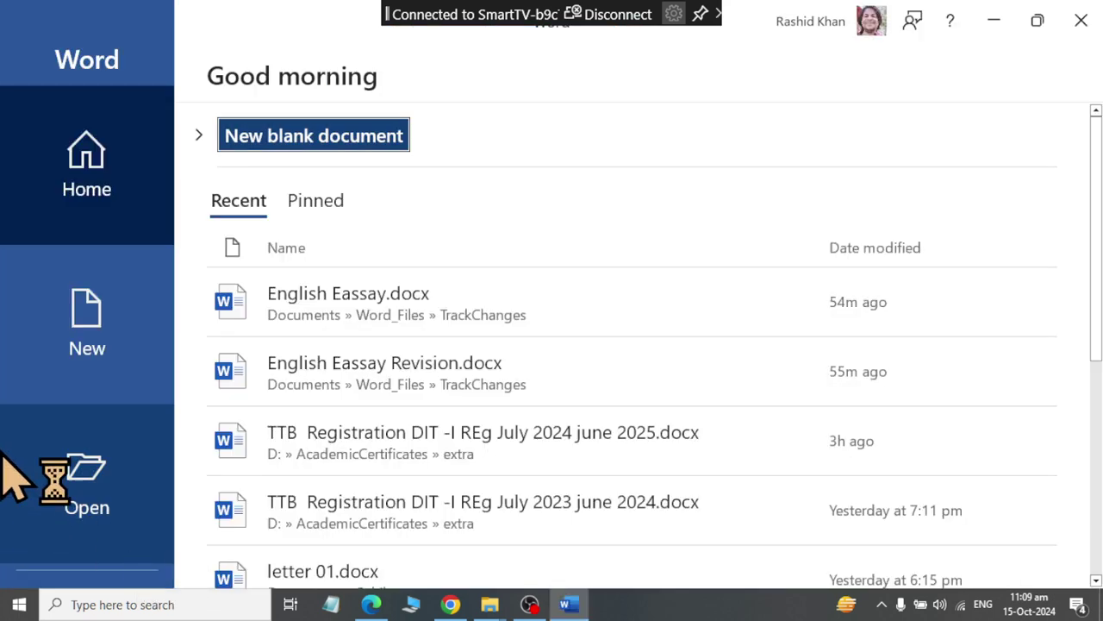
# Step: Start a new document from the Apothecary newsletter template and compare it with the reference PDF
pyautogui.click(65, 332)
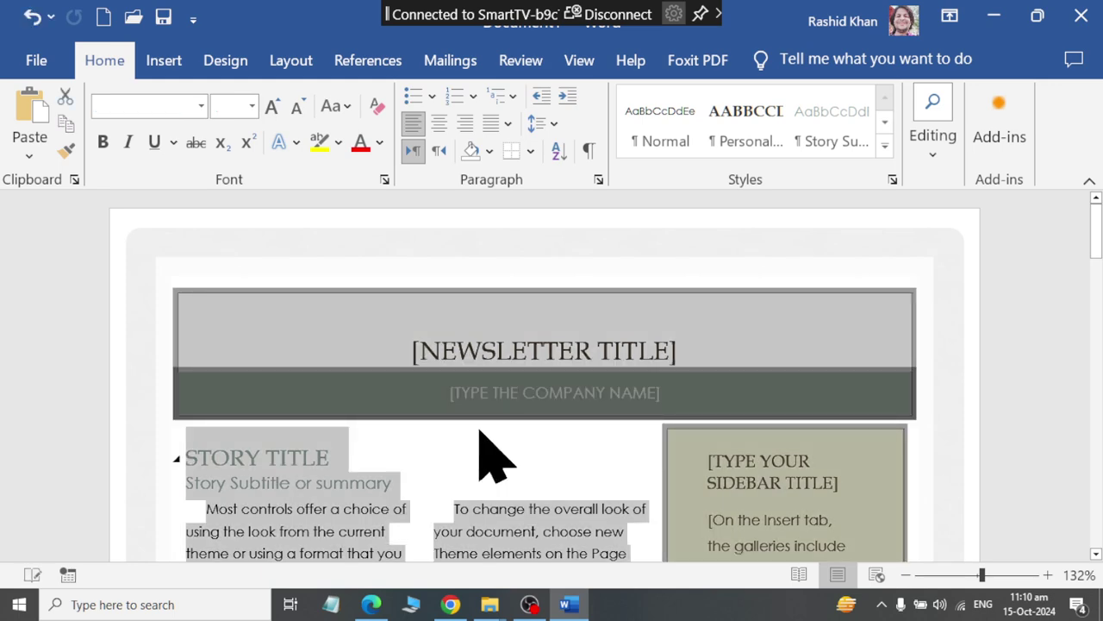
pyautogui.scroll(3, 529, 285)
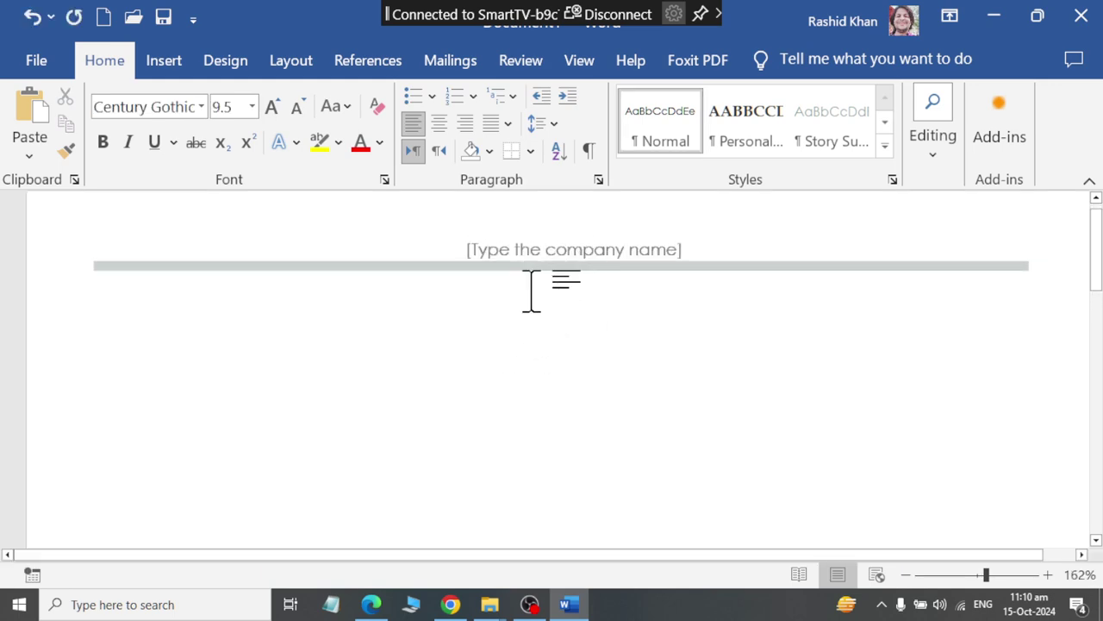
pyautogui.hotkey('alt', 'Tab')
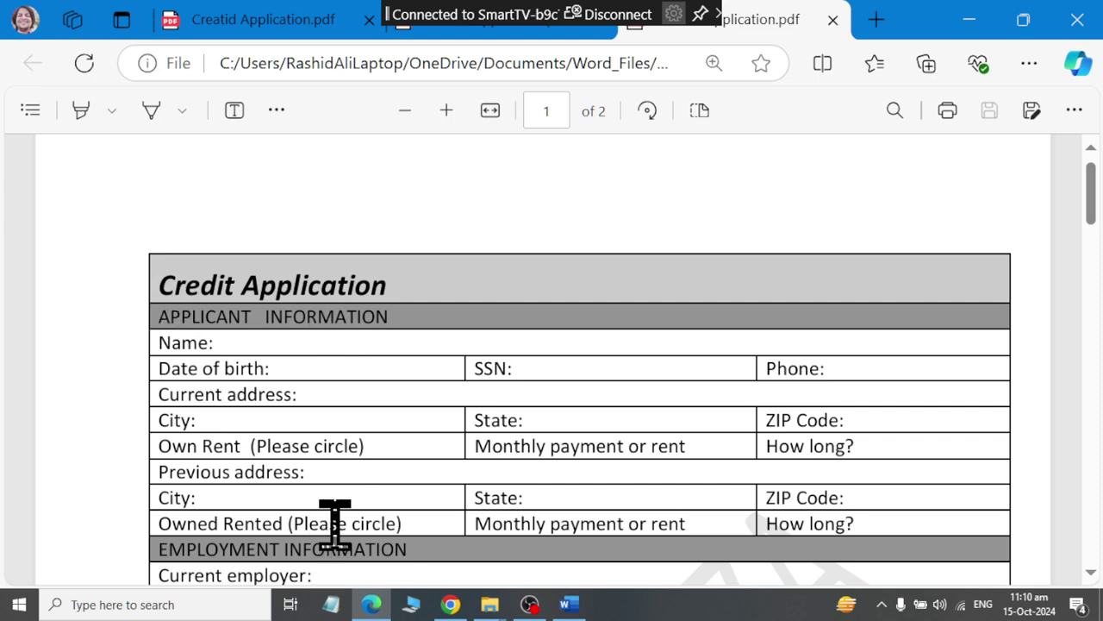
pyautogui.hotkey('alt', 'Tab')
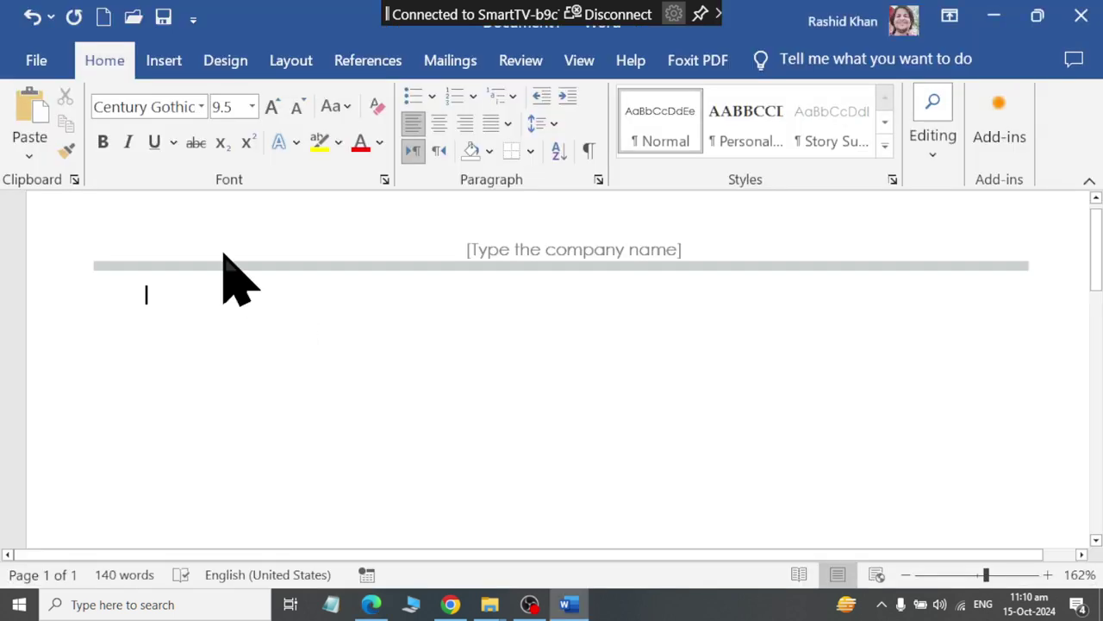
# Step: Insert a 1x1 table titled 'Credit Application' and add an empty row below it
pyautogui.click(159, 67)
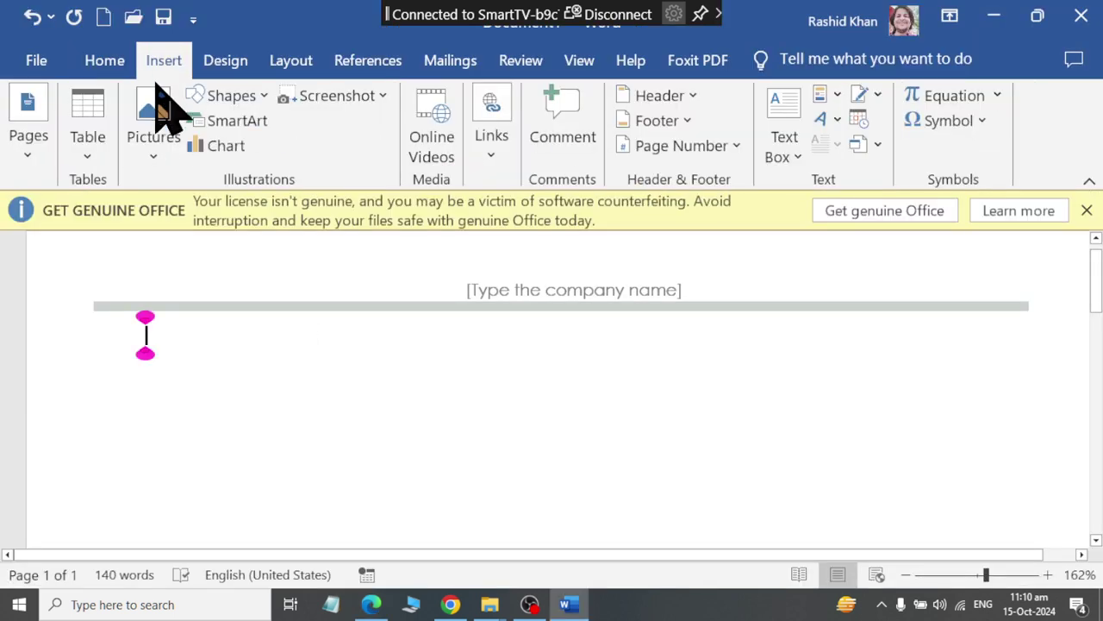
pyautogui.click(88, 147)
pyautogui.click(83, 207)
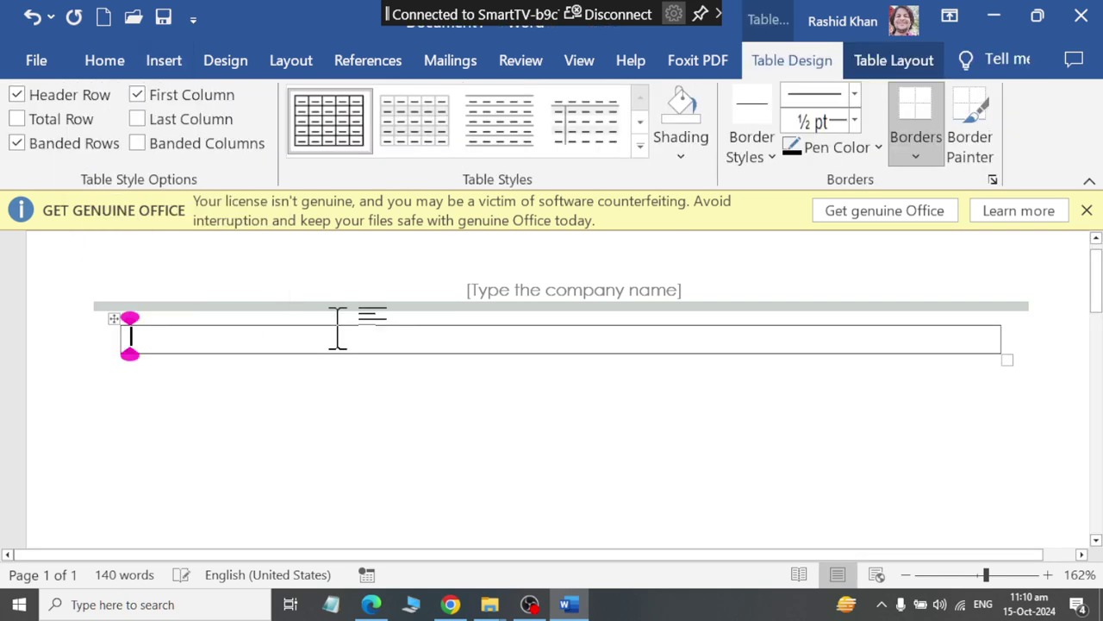
pyautogui.hotkey('alt', 'Tab')
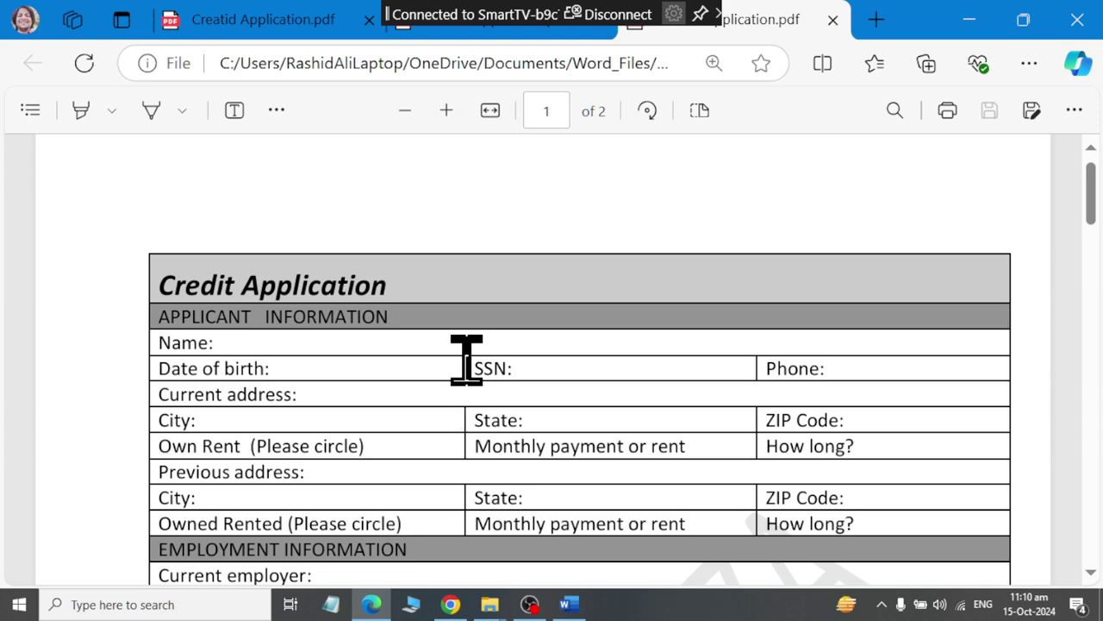
pyautogui.hotkey('alt', 'Tab')
pyautogui.write('Crea')
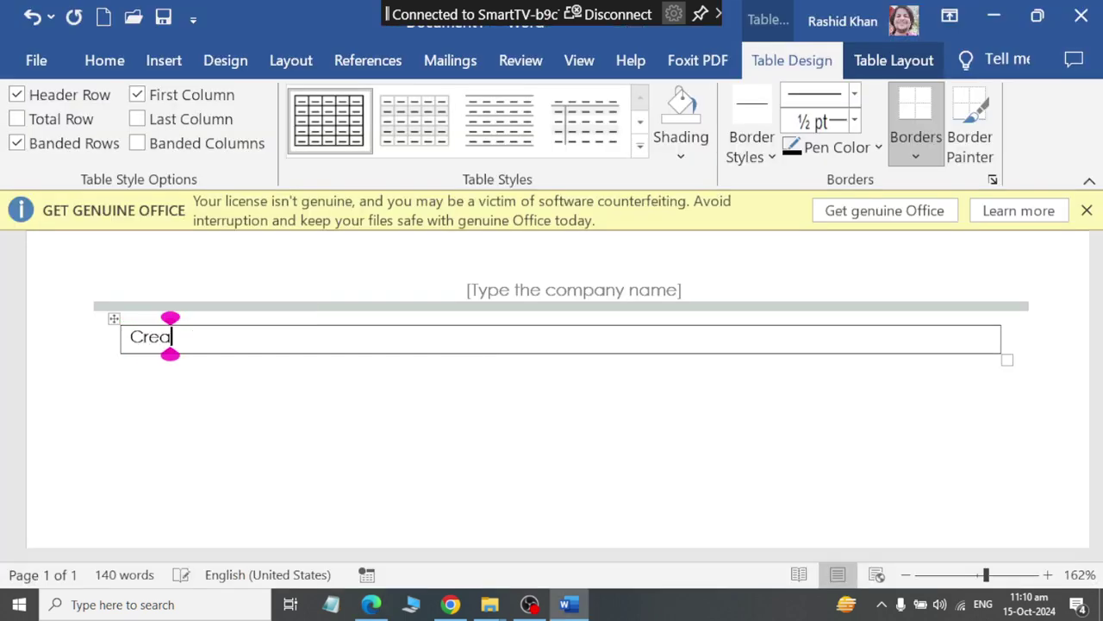
pyautogui.press('BackSpace')
pyautogui.write('dit Applica')
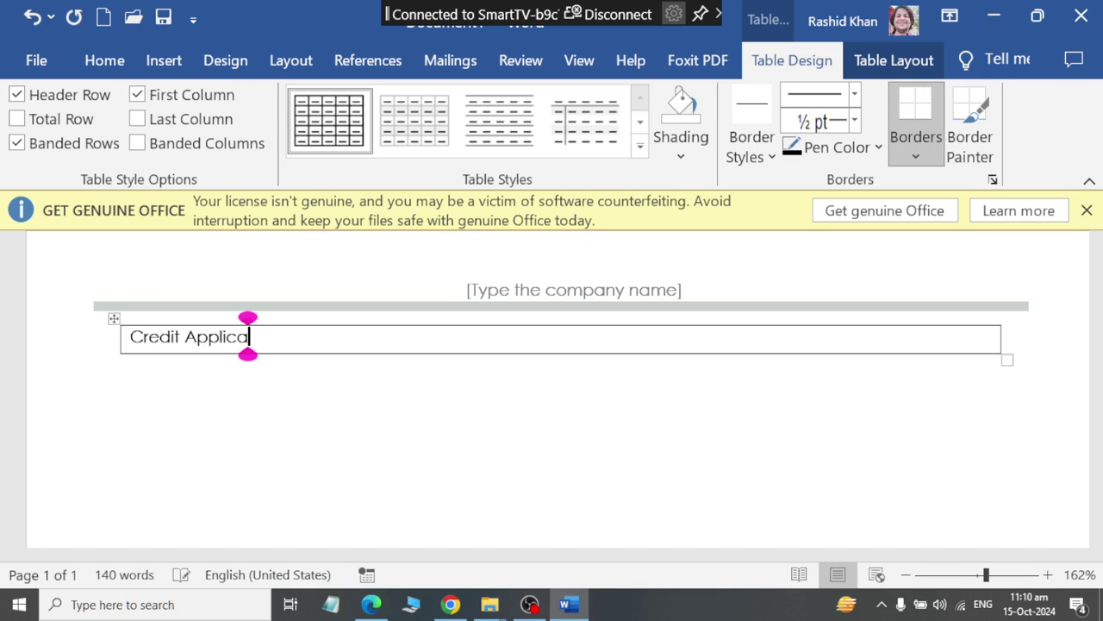
pyautogui.write('tion')
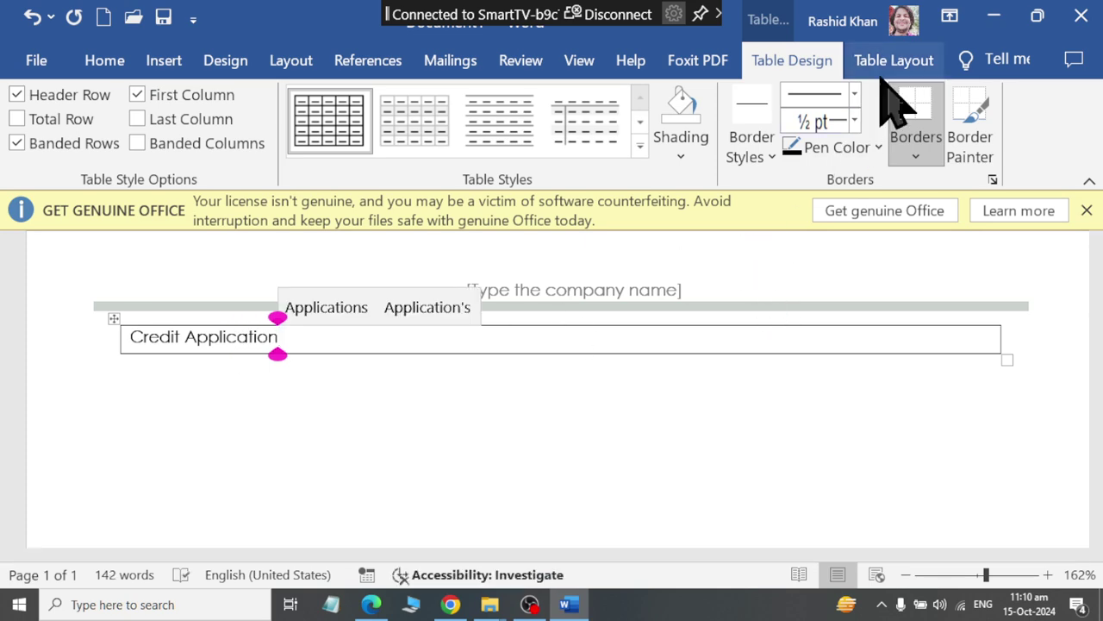
pyautogui.click(891, 60)
pyautogui.click(401, 99)
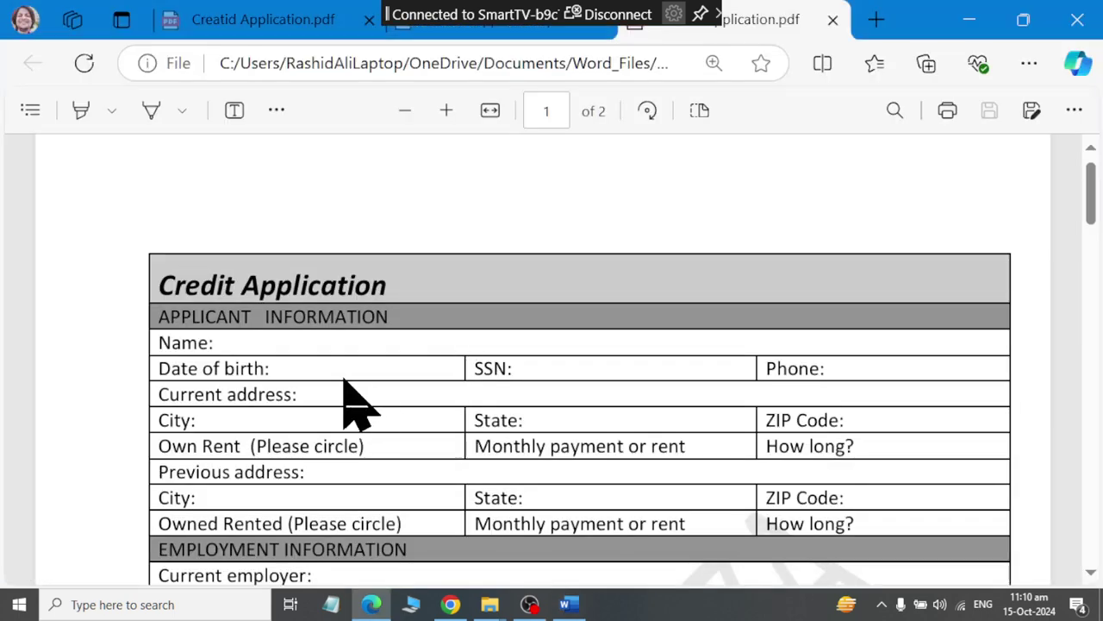
# Step: Type 'Applicant Information' in row 2, add a 'Name:' row, then an empty row beneath
pyautogui.hotkey('alt', 'Tab')
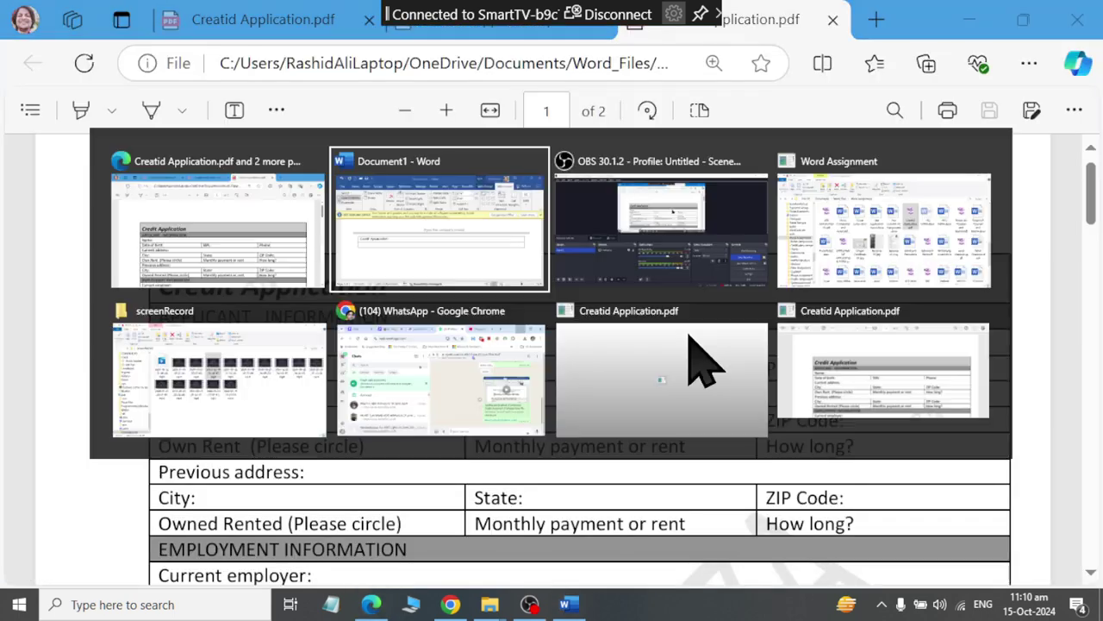
pyautogui.write('Applica')
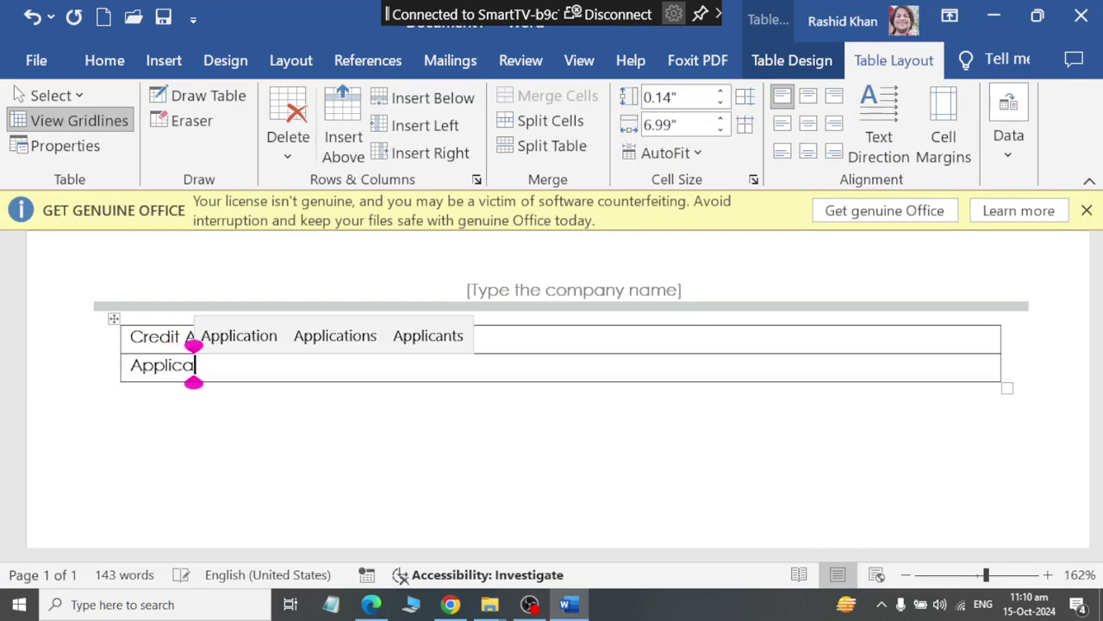
pyautogui.write('nt Information')
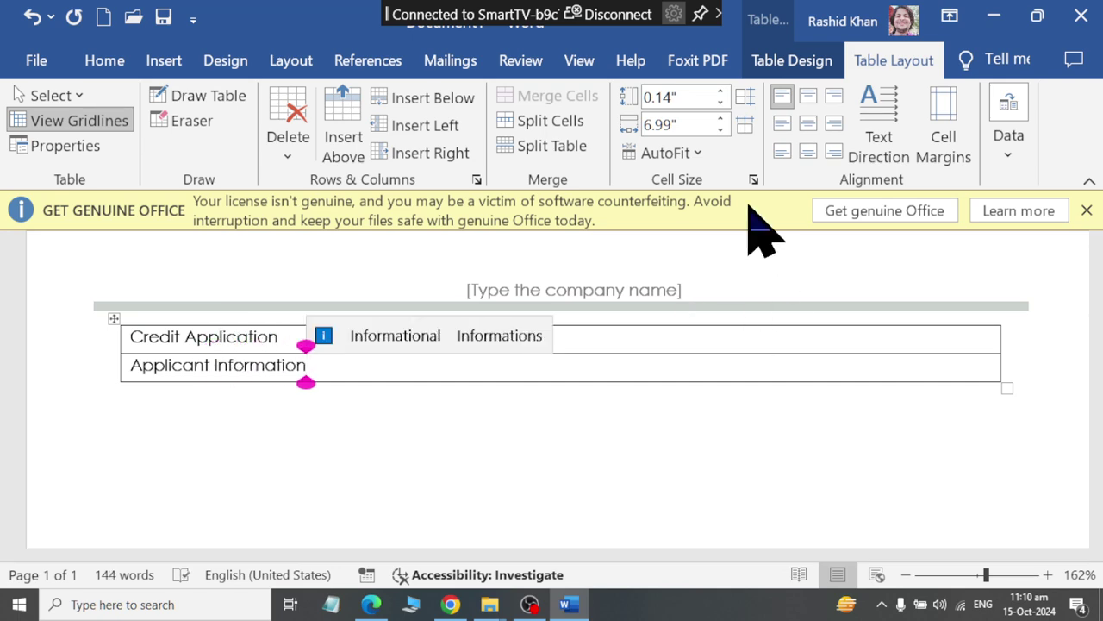
pyautogui.click(449, 99)
pyautogui.hotkey('alt', 'Tab')
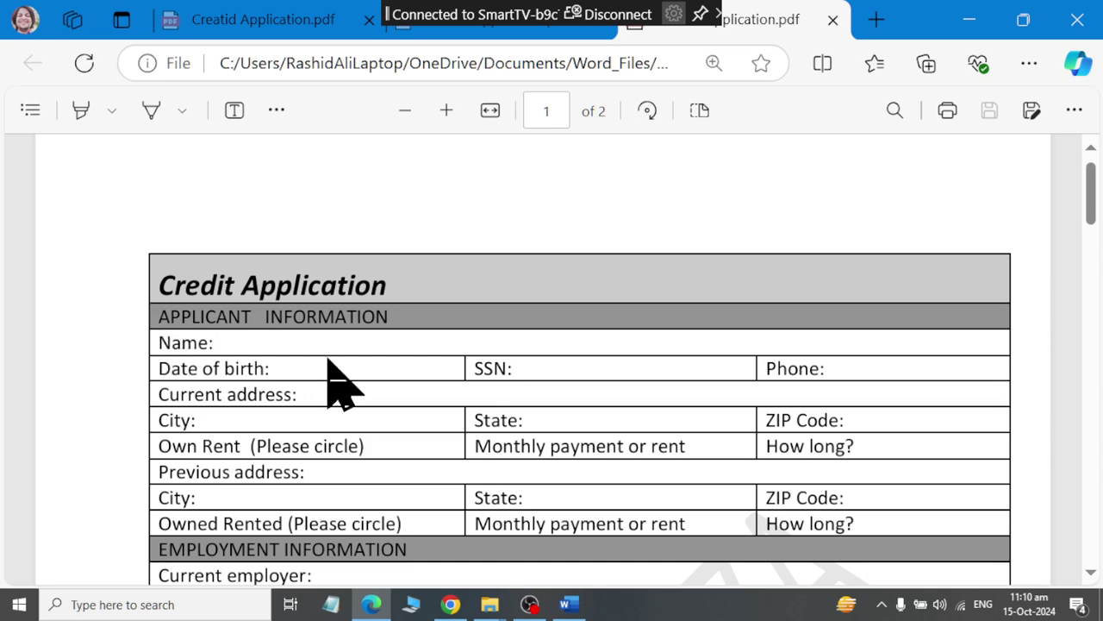
pyautogui.hotkey('alt', 'Tab')
pyautogui.write('Name')
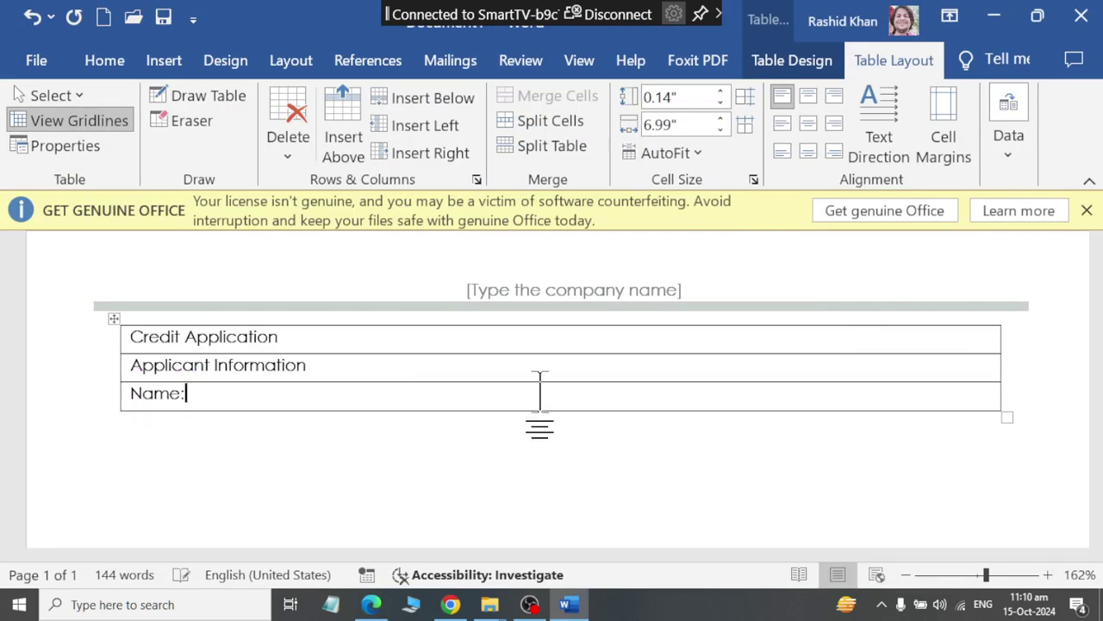
pyautogui.hotkey('alt', 'Tab')
pyautogui.hotkey('alt', 'Tab')
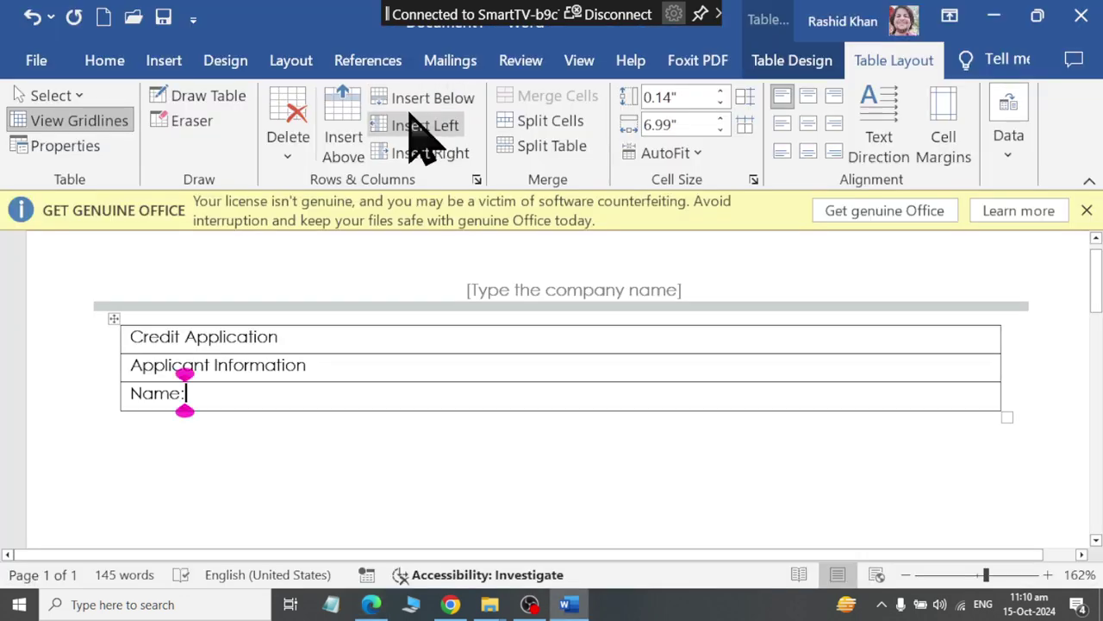
pyautogui.click(426, 97)
pyautogui.hotkey('alt', 'Tab')
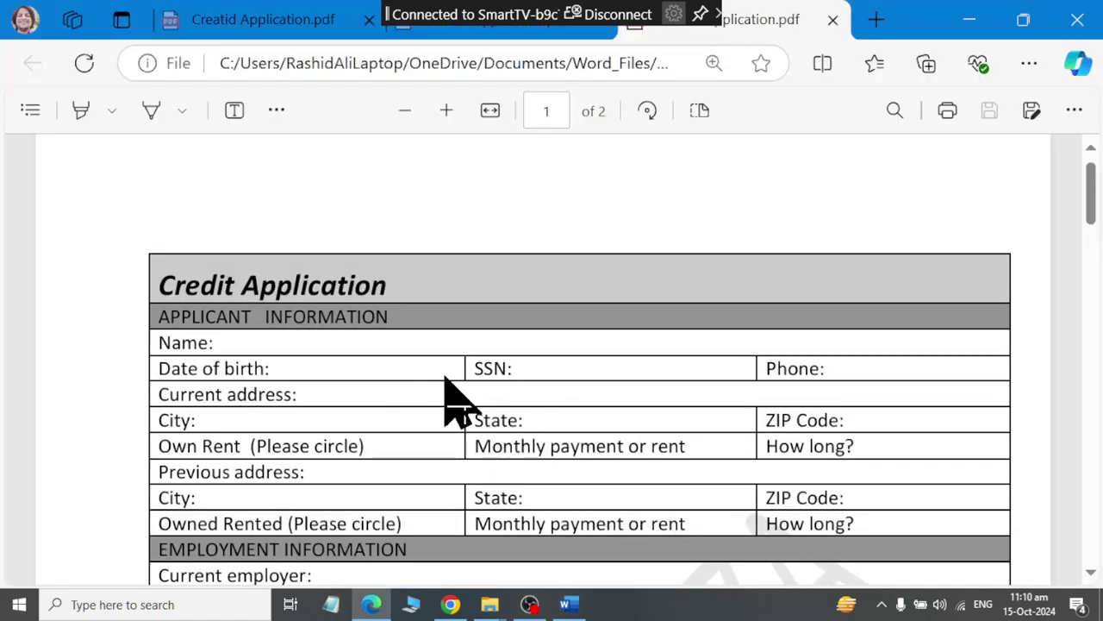
pyautogui.hotkey('alt', 'Tab')
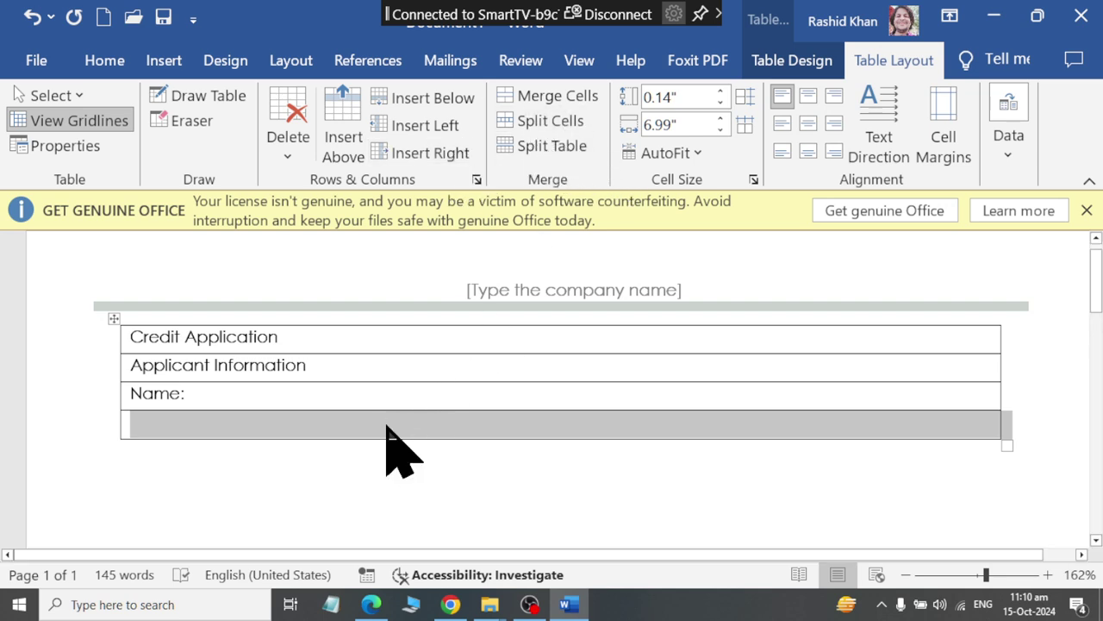
# Step: Split the empty last row into three cells
pyautogui.click(166, 421)
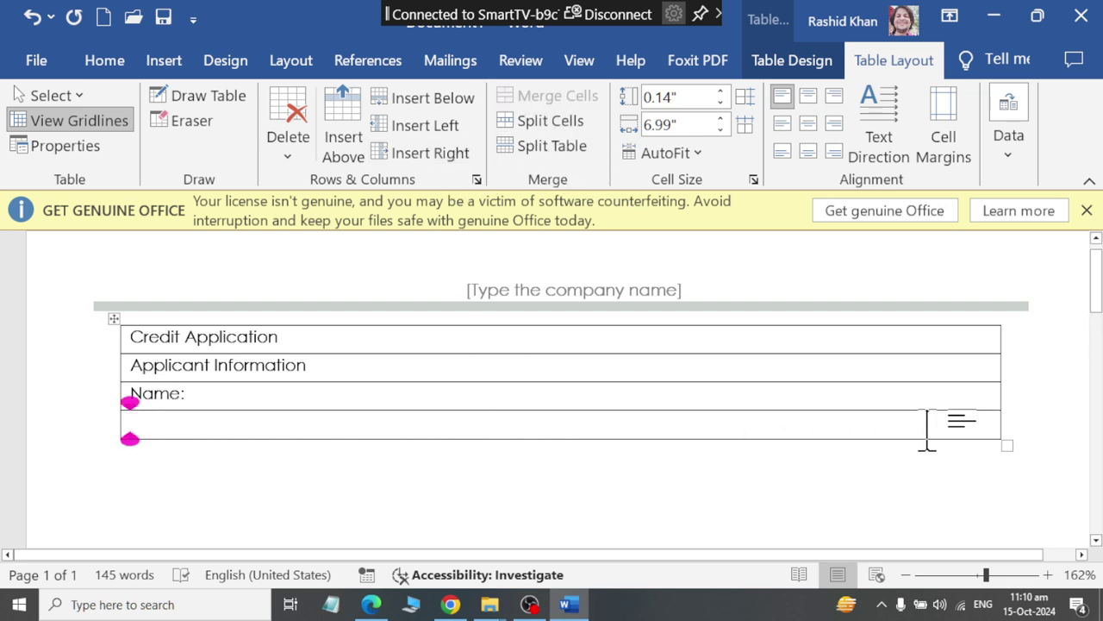
pyautogui.click(527, 121)
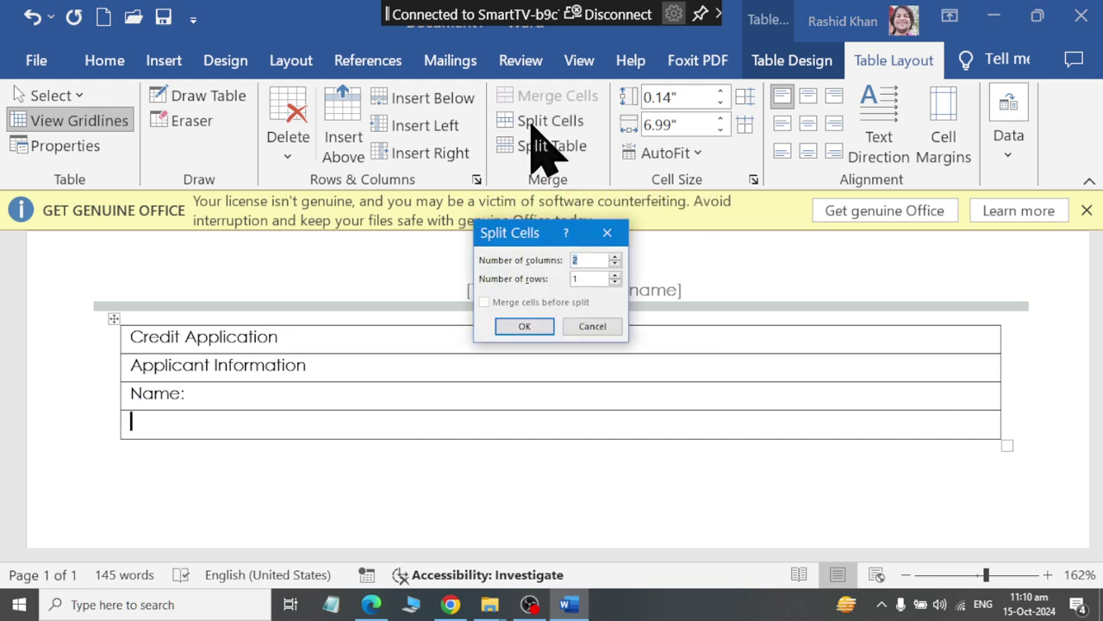
pyautogui.write('3')
pyautogui.click(524, 326)
pyautogui.hotkey('alt', 'Tab')
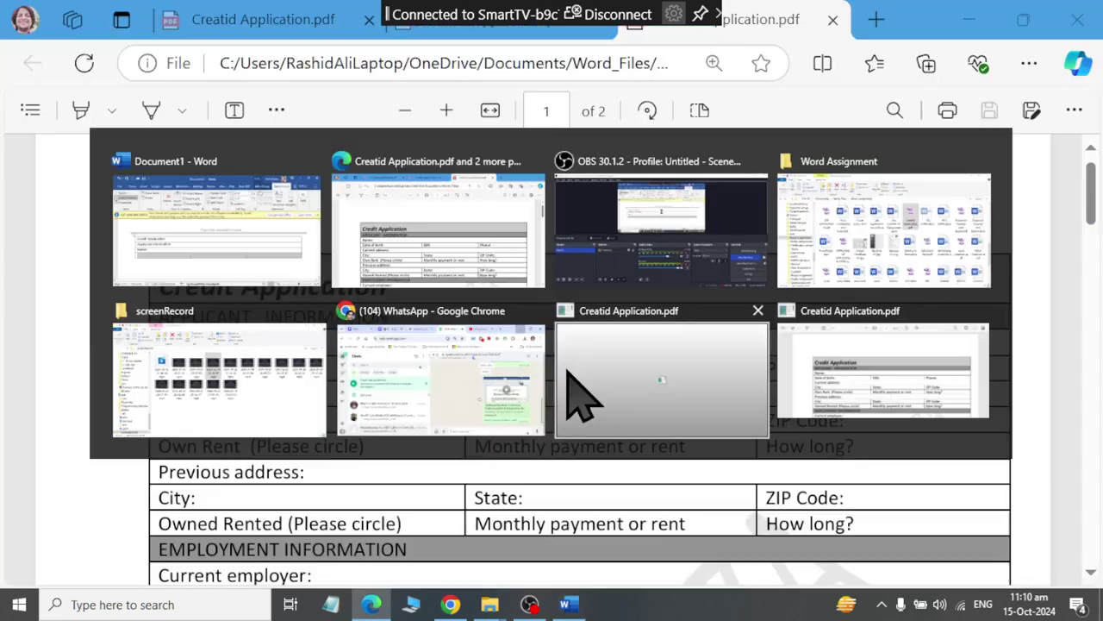
pyautogui.click(582, 396)
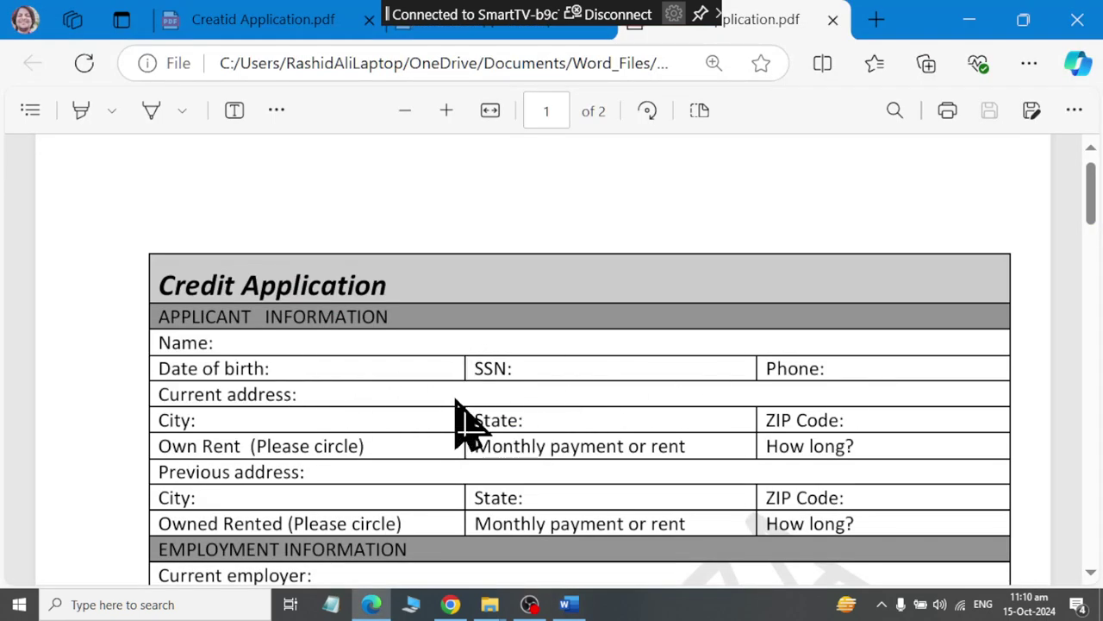
pyautogui.hotkey('alt', 'Tab')
# Step: Label the three cells 'Date of Birth', 'SSN:' and 'Phone:'
pyautogui.click(221, 424)
pyautogui.write('Date')
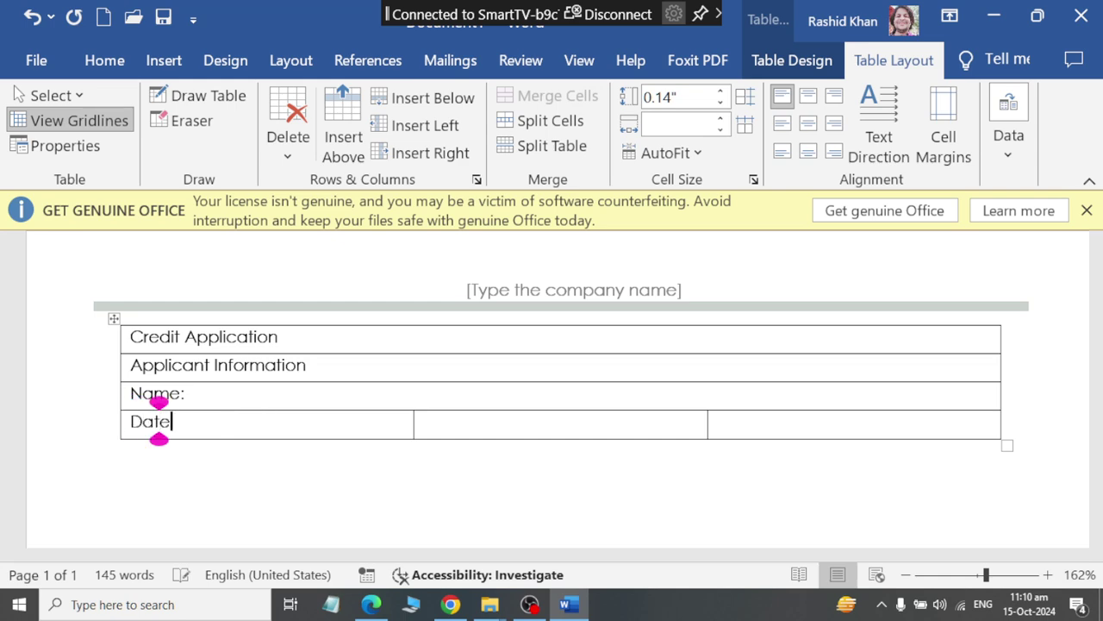
pyautogui.write('Birth')
pyautogui.hotkey('alt', 'Tab')
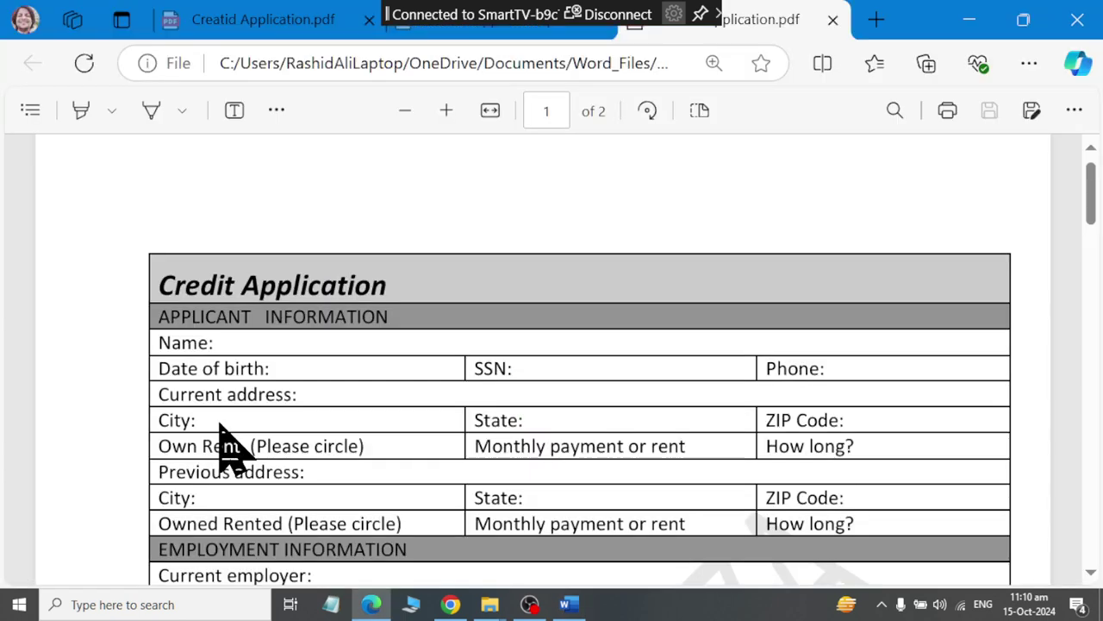
pyautogui.hotkey('alt', 'Tab')
pyautogui.press('Tab')
pyautogui.write('SSN')
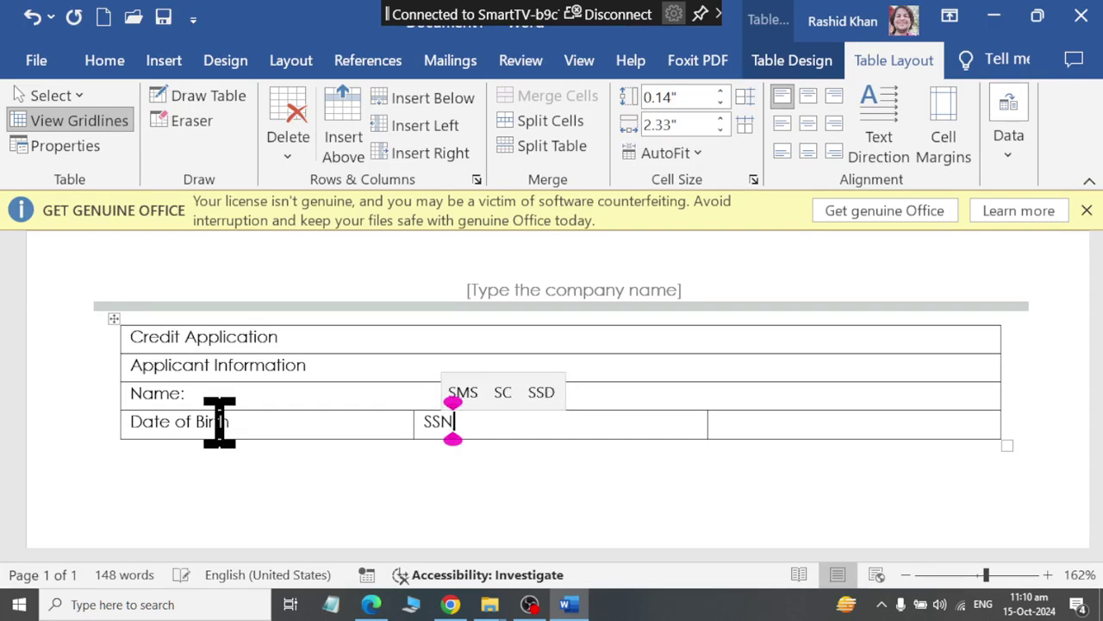
pyautogui.write(':')
pyautogui.press('Tab')
pyautogui.hotkey('alt', 'Tab')
pyautogui.press('alt')
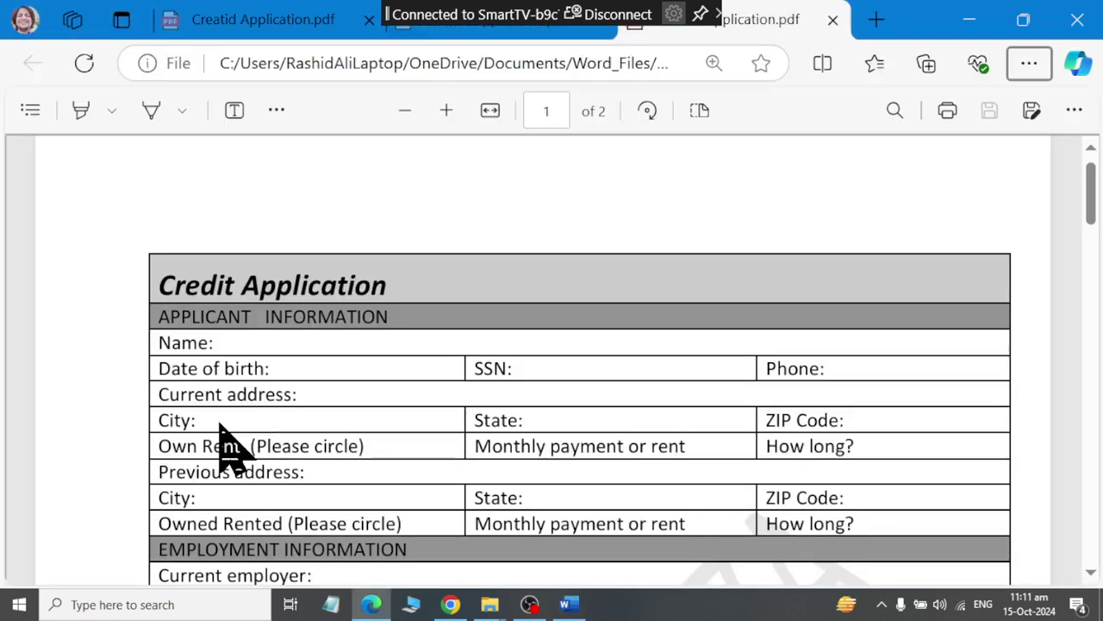
pyautogui.hotkey('alt', 'Tab')
pyautogui.write('Phon')
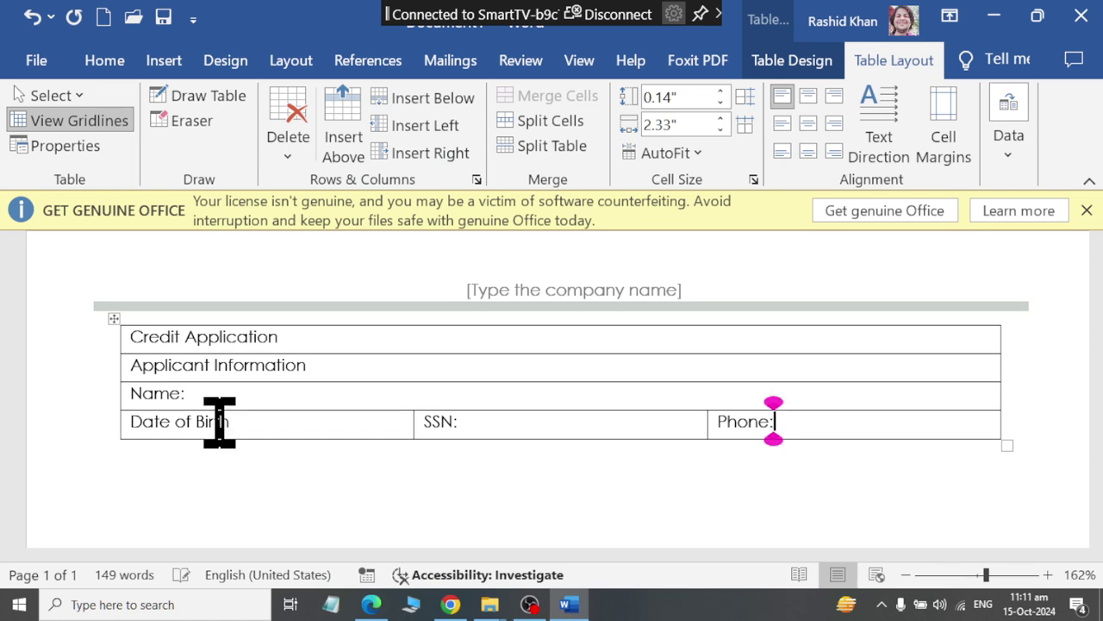
pyautogui.hotkey('alt', 'Tab')
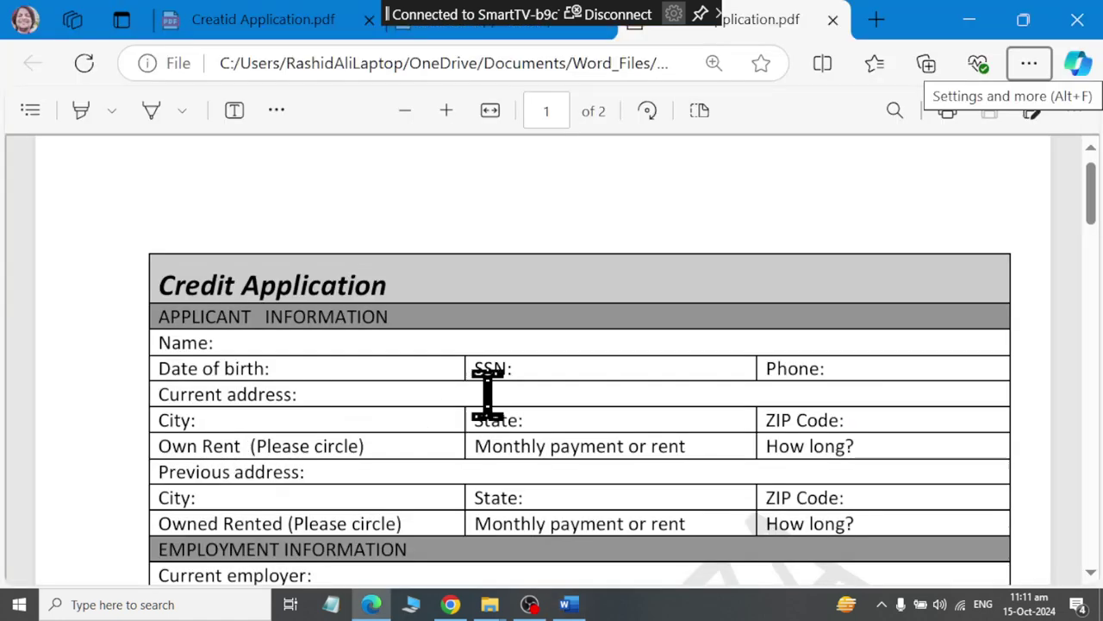
pyautogui.hotkey('alt', 'Tab')
# Step: Finish the 'Phone:' label, then add a row below and merge it into one full-width cell
pyautogui.write('e:')
pyautogui.click(424, 99)
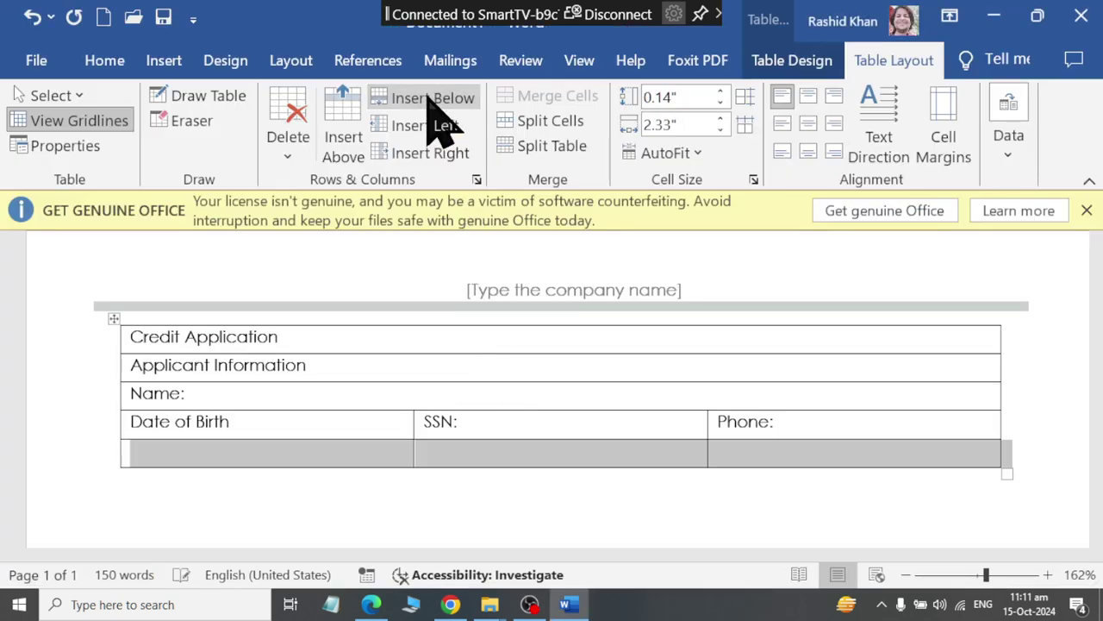
pyautogui.click(285, 461)
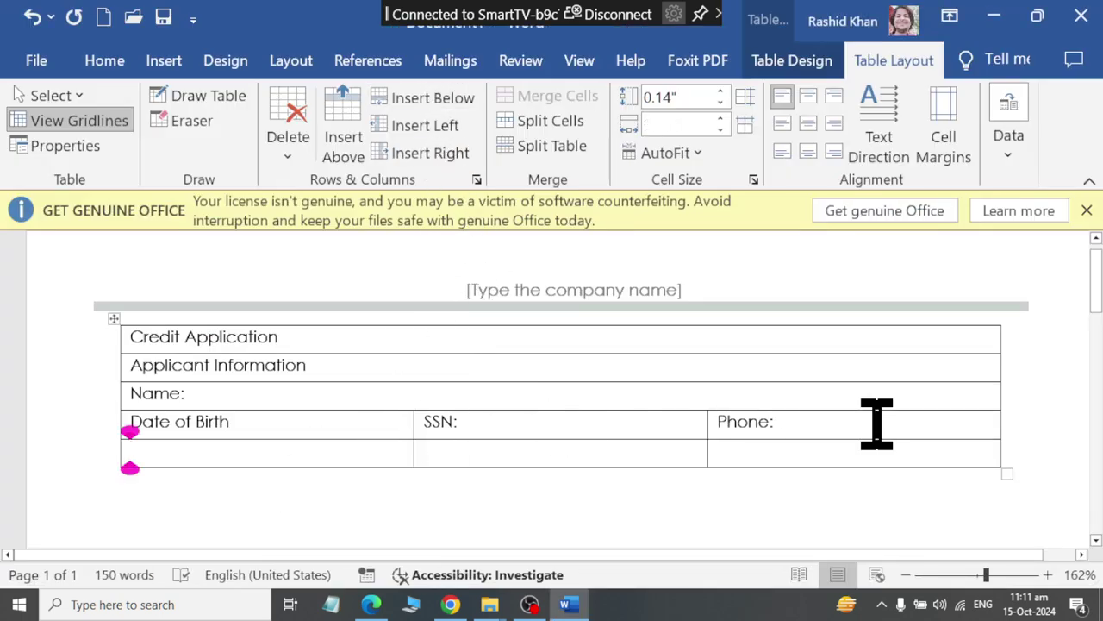
pyautogui.moveTo(798, 457); pyautogui.dragTo(263, 474)
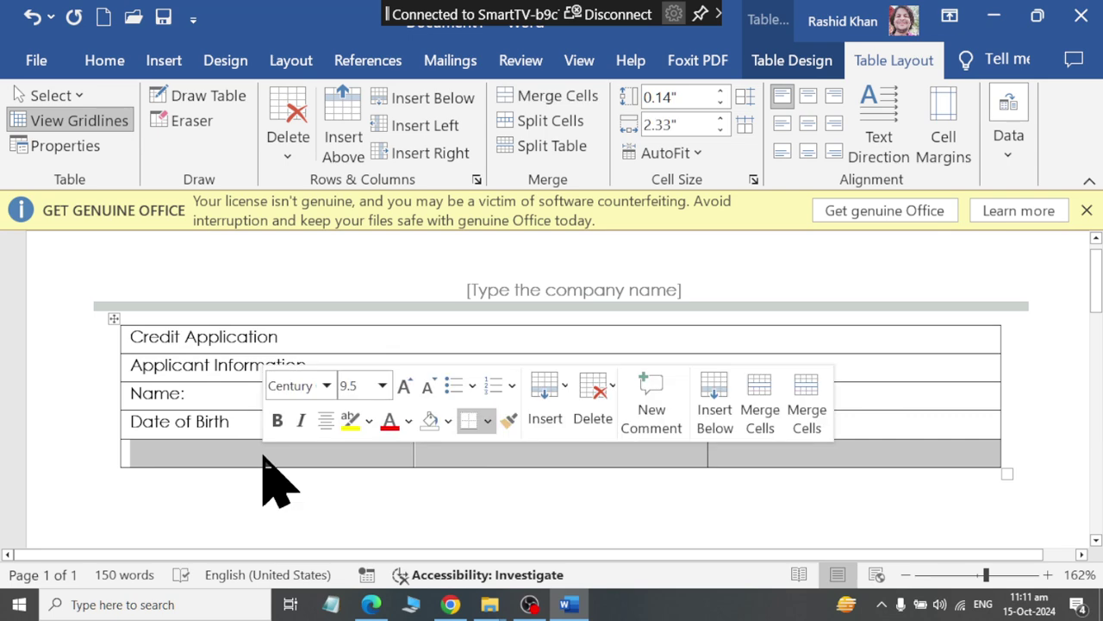
pyautogui.click(528, 112)
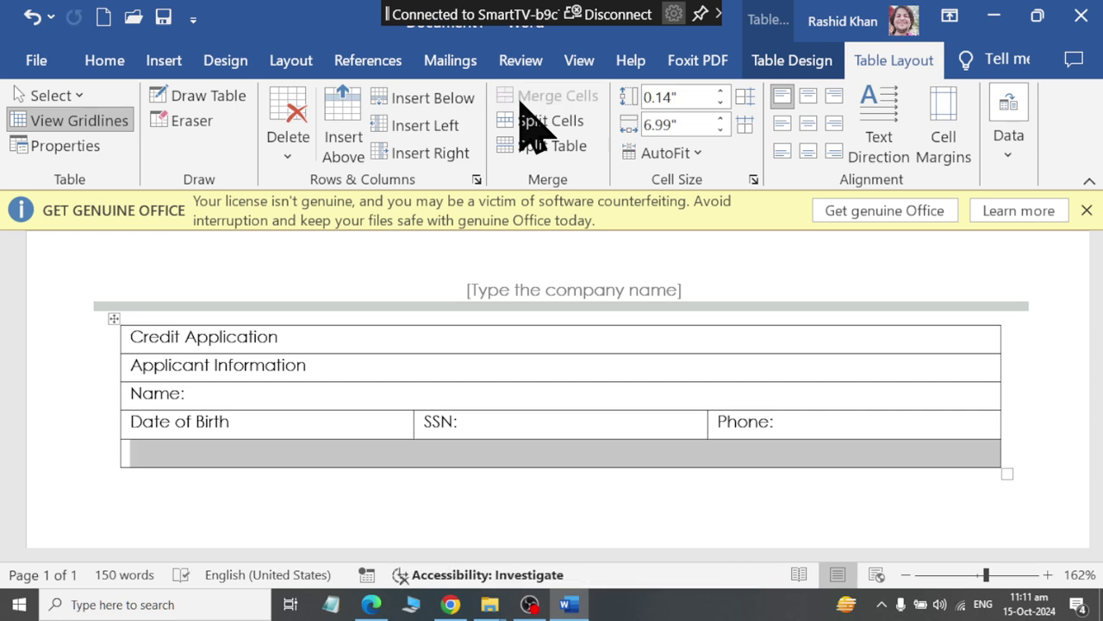
pyautogui.hotkey('alt', 'Tab')
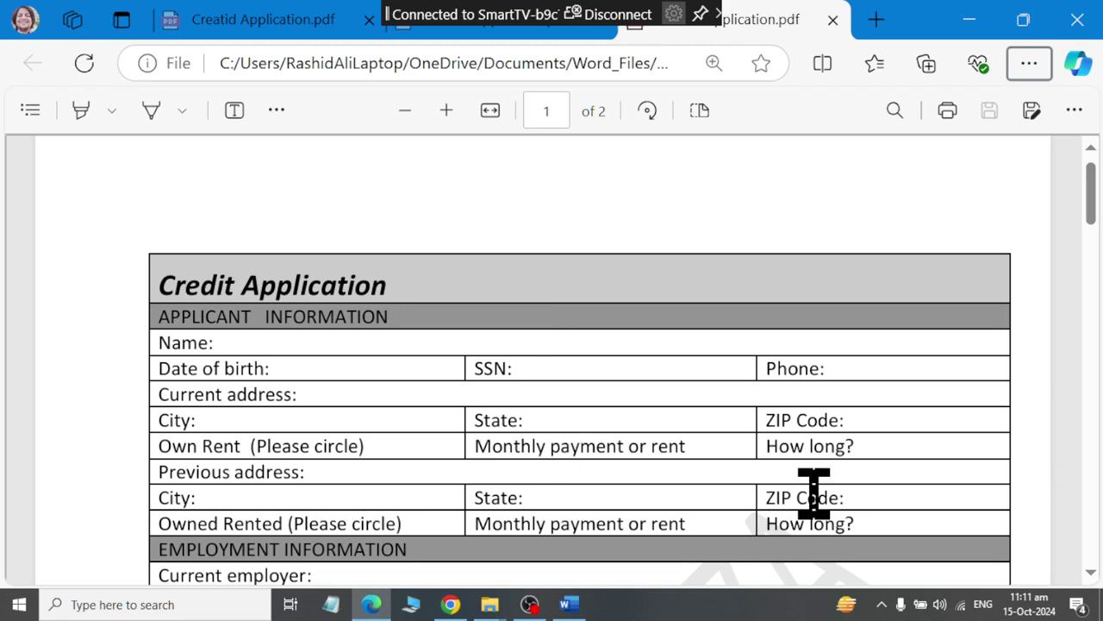
pyautogui.hotkey('alt', 'Tab')
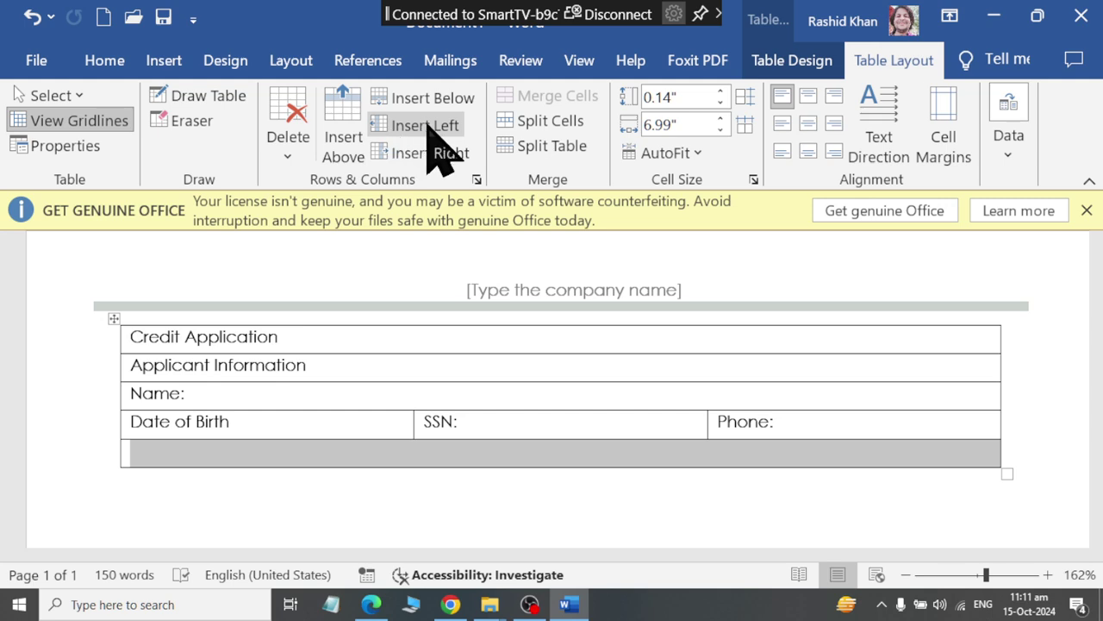
# Step: Add another row below the merged row and split it into three cells
pyautogui.click(433, 99)
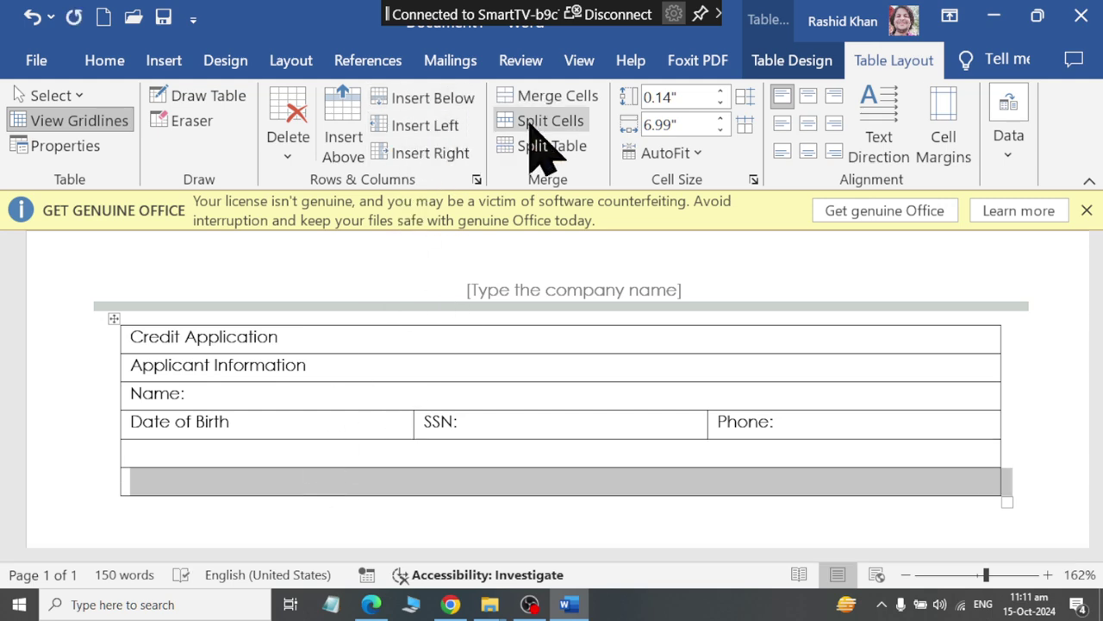
pyautogui.hotkey('alt', 'Tab')
pyautogui.hotkey('alt', 'Tab')
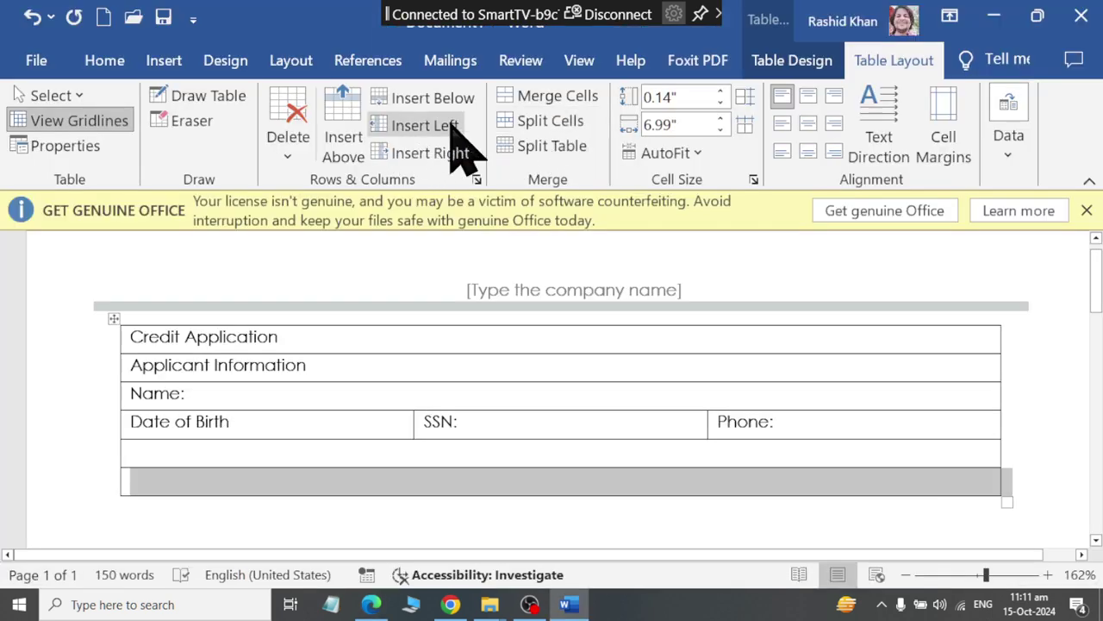
pyautogui.click(517, 120)
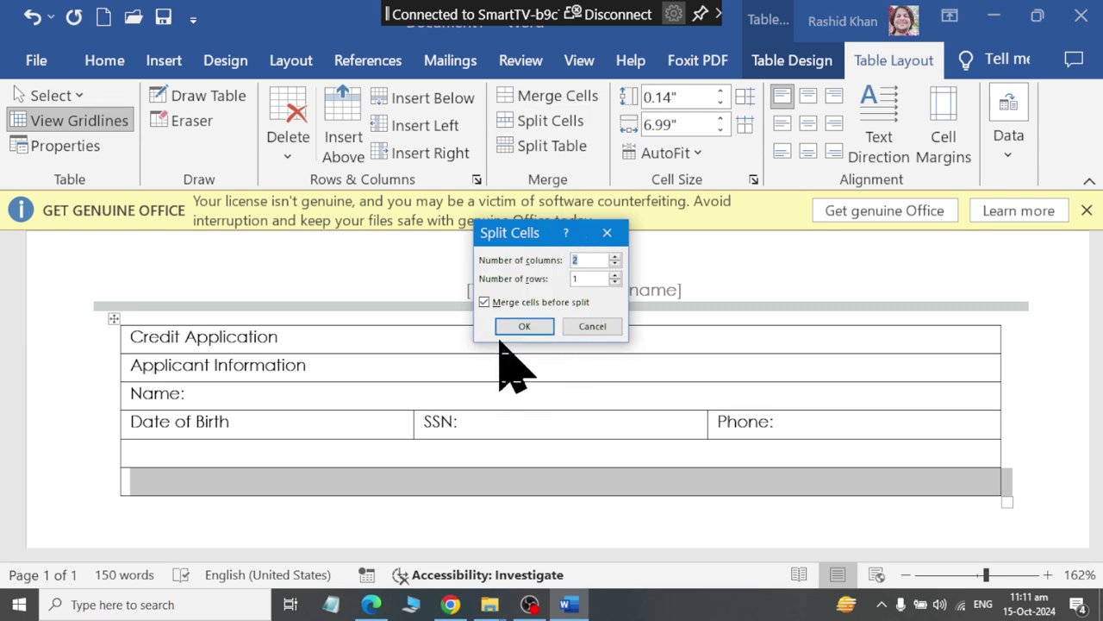
pyautogui.write('3')
pyautogui.press('Return')
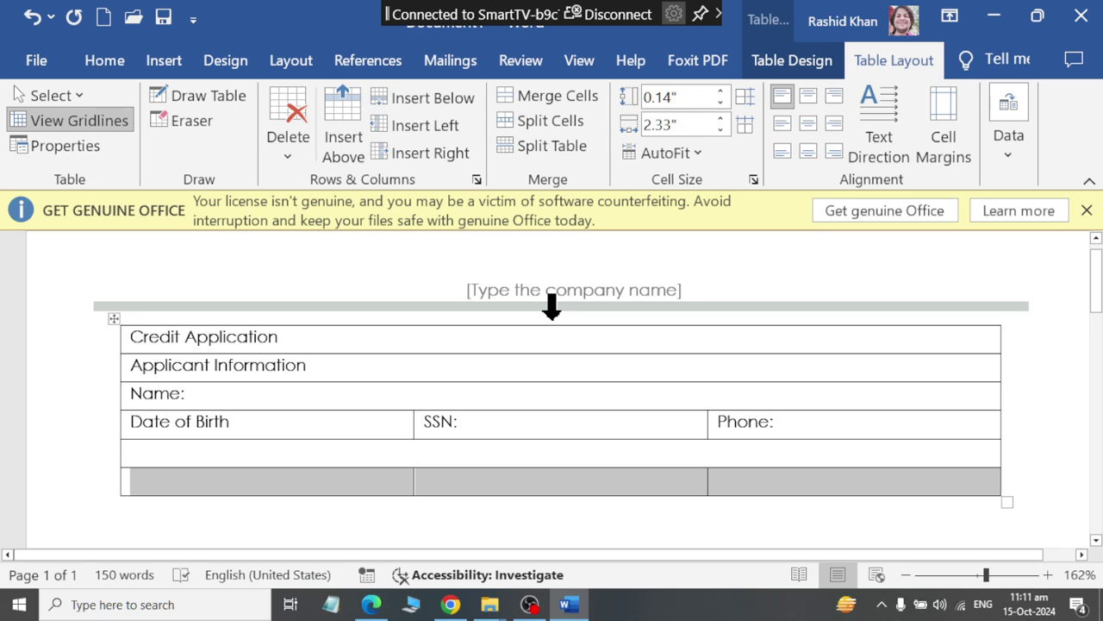
# Step: Label the cells 'City', 'State' and 'Zip Code', then Tab into a new empty row
pyautogui.hotkey('alt', 'Tab')
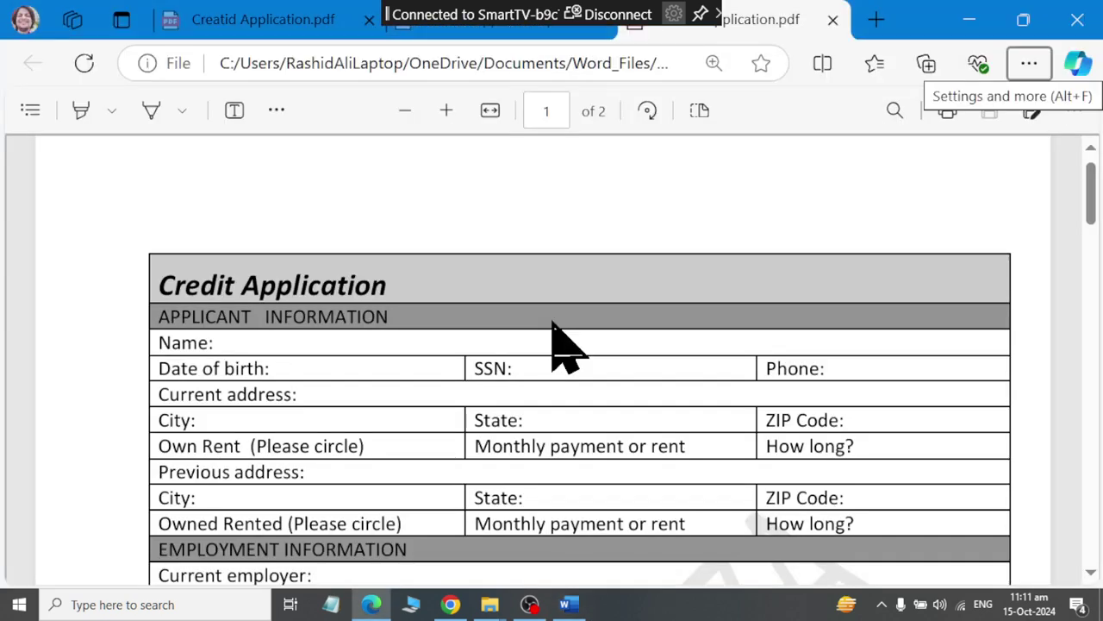
pyautogui.hotkey('alt', 'Tab')
pyautogui.click(138, 481)
pyautogui.write('Cit')
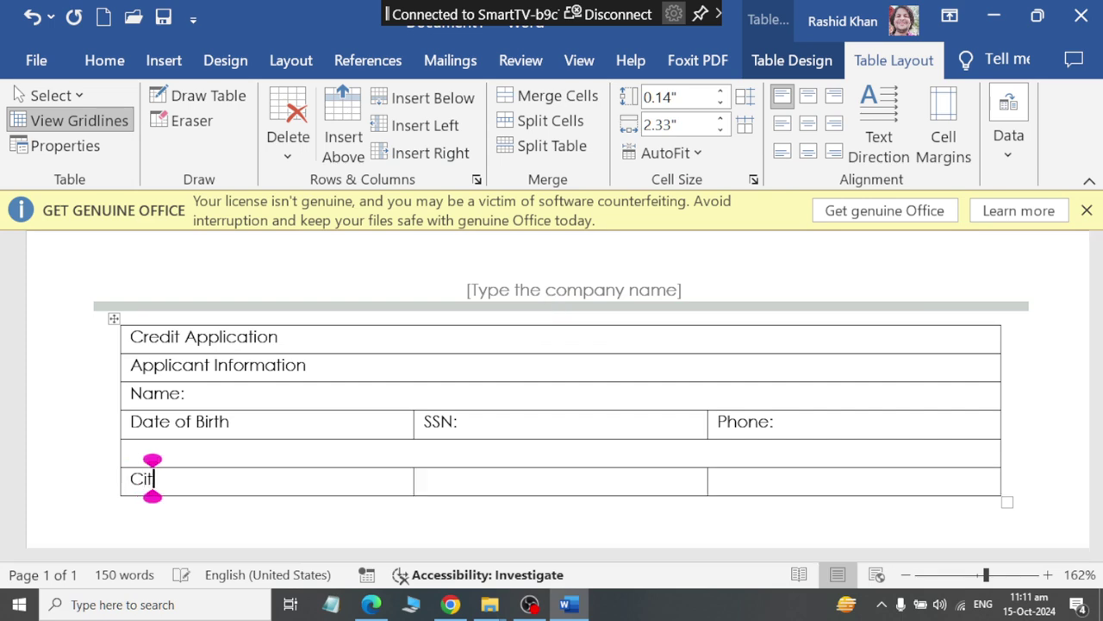
pyautogui.write('State')
pyautogui.press('Tab')
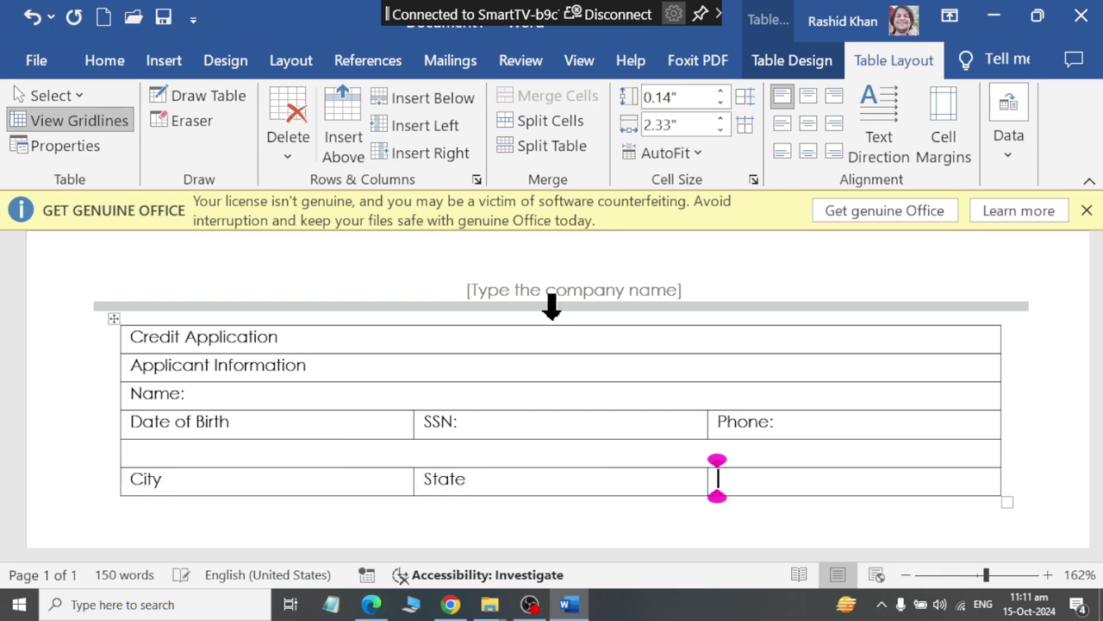
pyautogui.write('ZipDo')
pyautogui.press('BackSpace')
pyautogui.press('BackSpace')
pyautogui.write('Co')
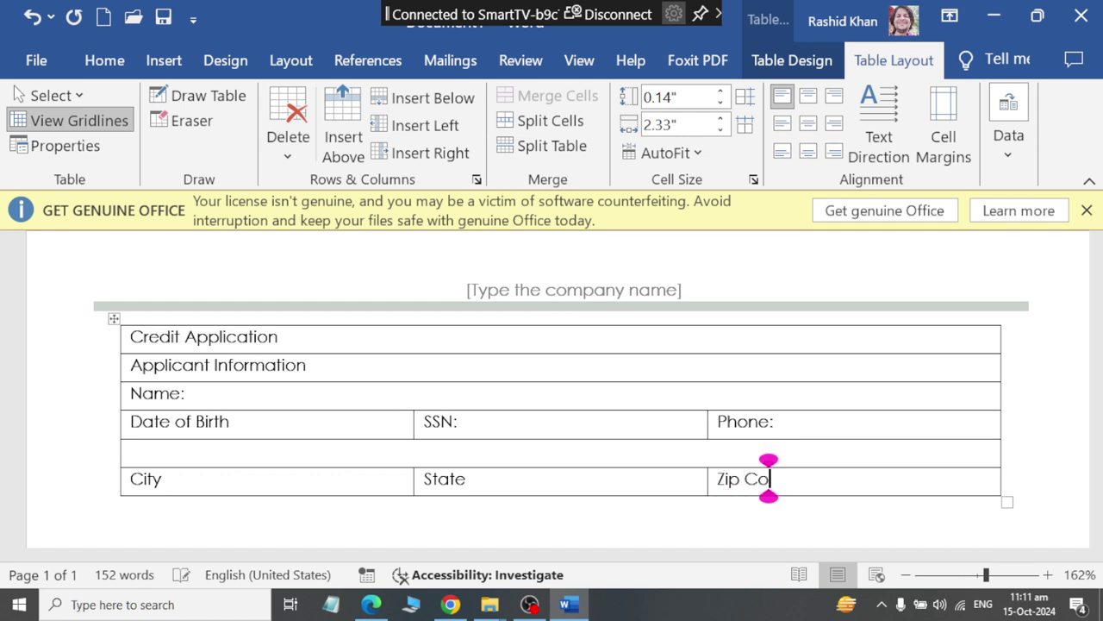
pyautogui.write('de')
pyautogui.hotkey('alt', 'Tab')
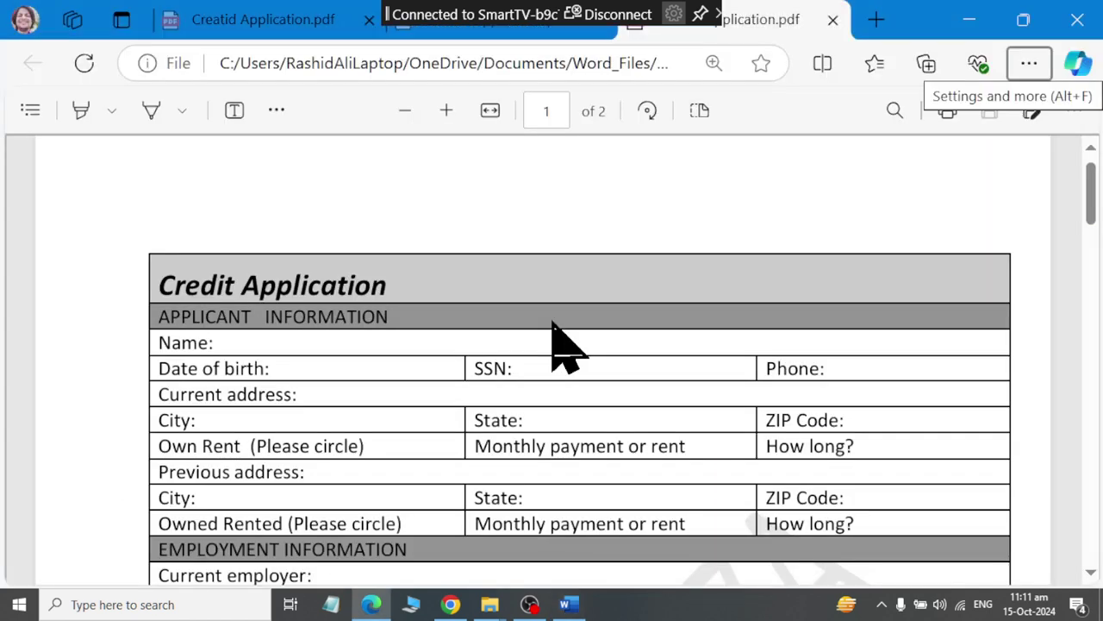
pyautogui.press('Tab')
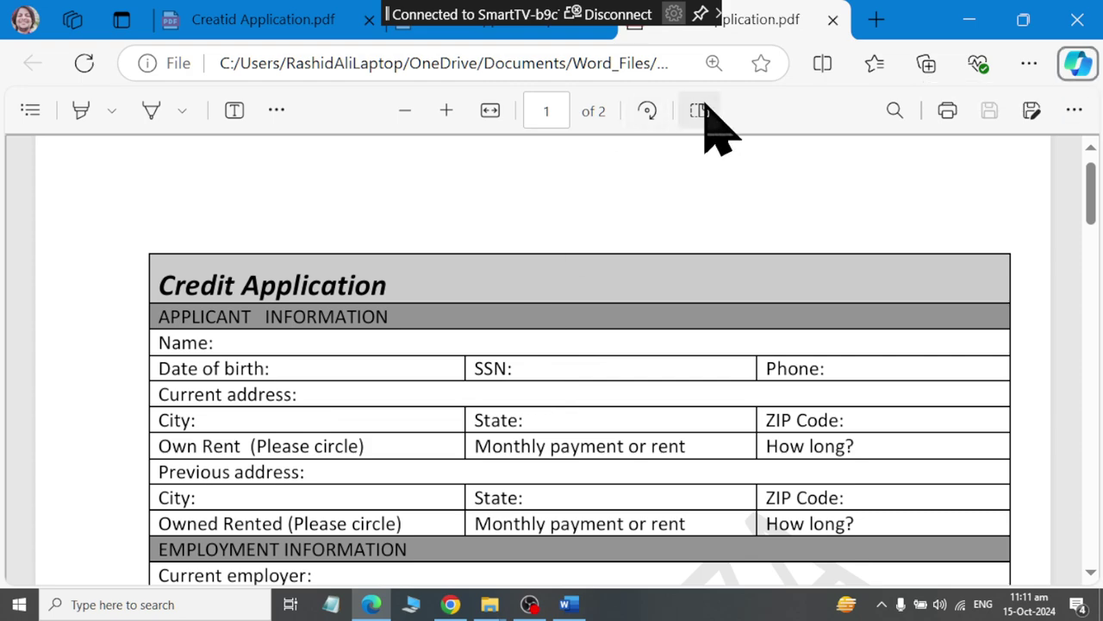
pyautogui.hotkey('alt', 'Tab')
# Step: Add an empty row below City and type 'Own Rent (Please Circle)' in its first cell
pyautogui.click(431, 98)
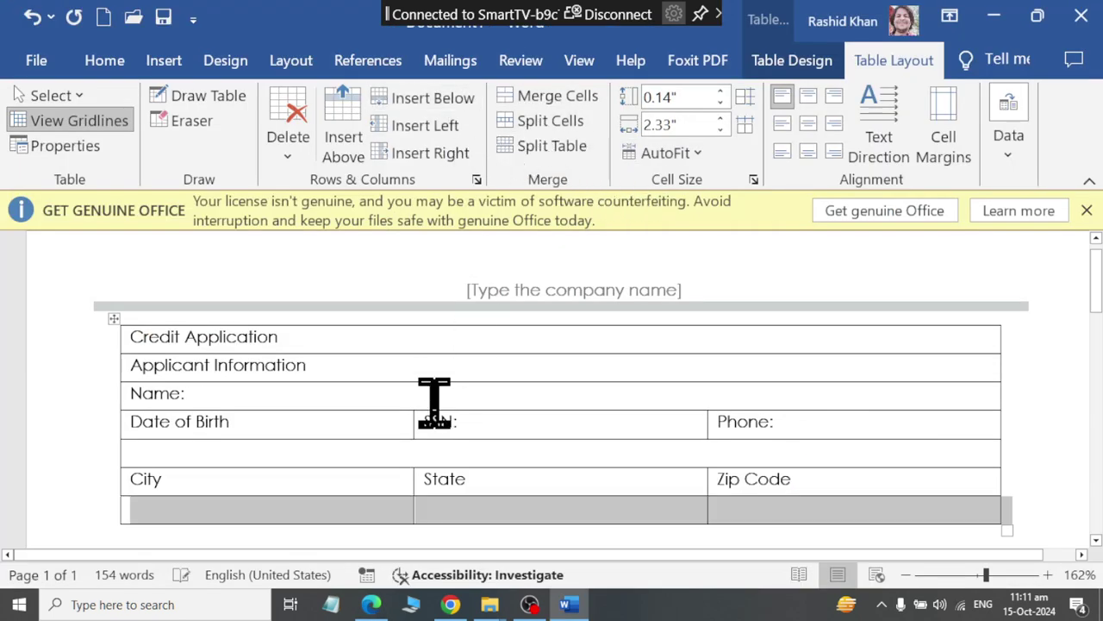
pyautogui.hotkey('alt', 'Tab')
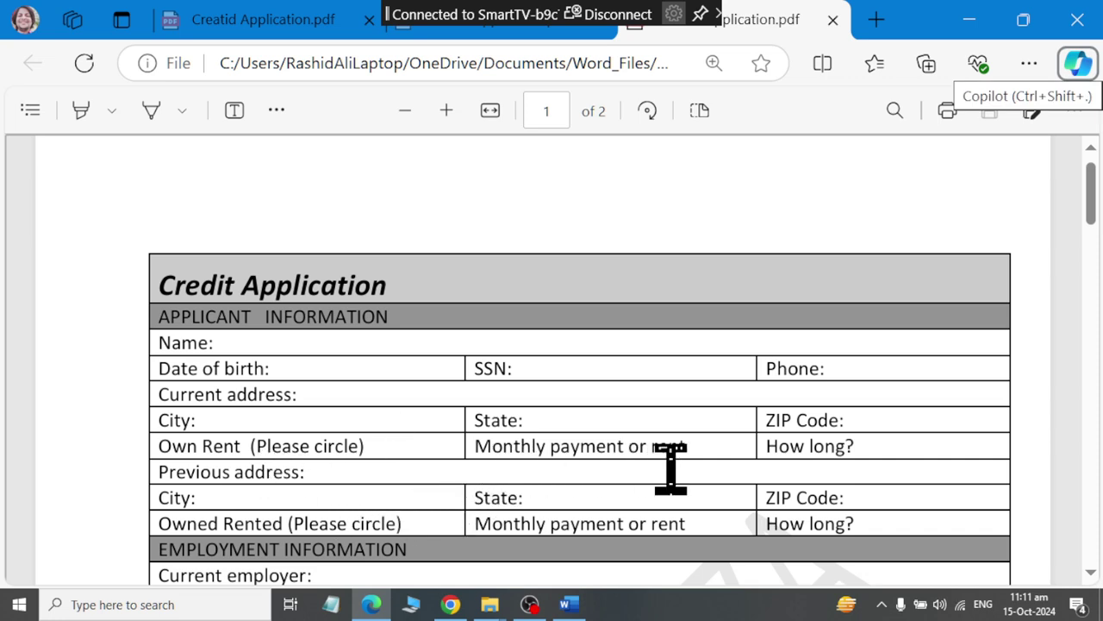
pyautogui.hotkey('alt', 'Tab')
pyautogui.click(155, 508)
pyautogui.write('Own')
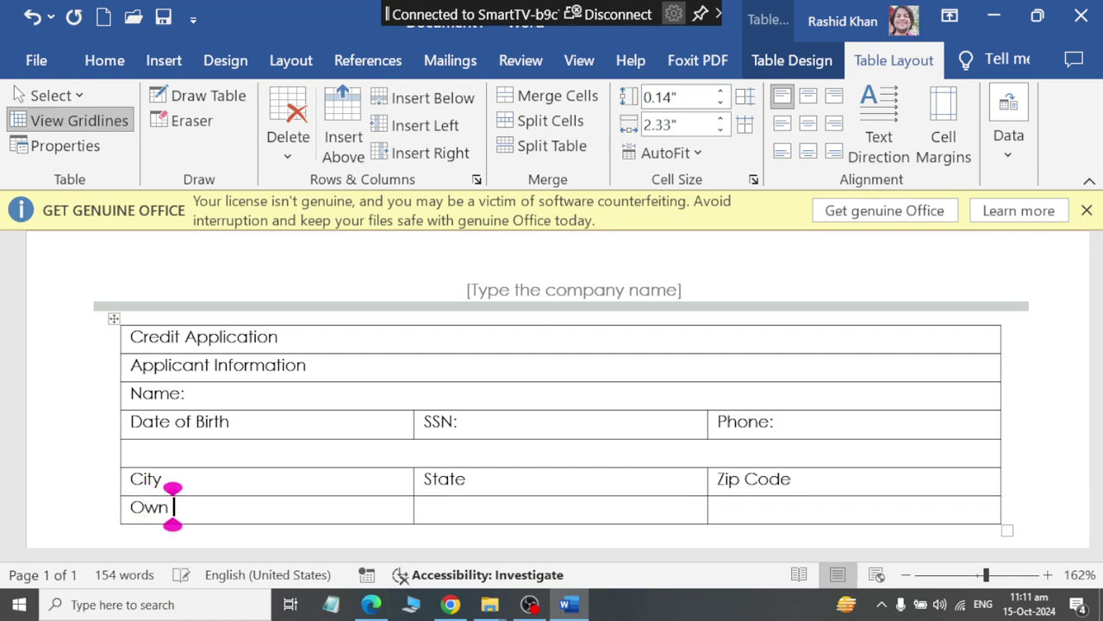
pyautogui.write(' Rent')
pyautogui.hotkey('alt', 'Tab')
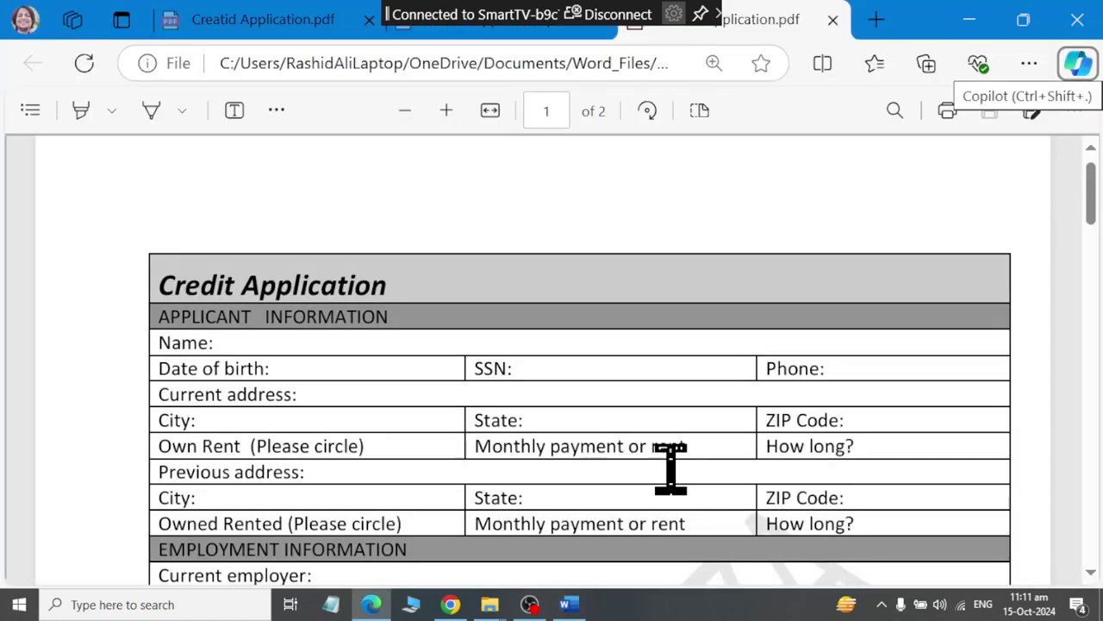
pyautogui.hotkey('alt', 'Tab')
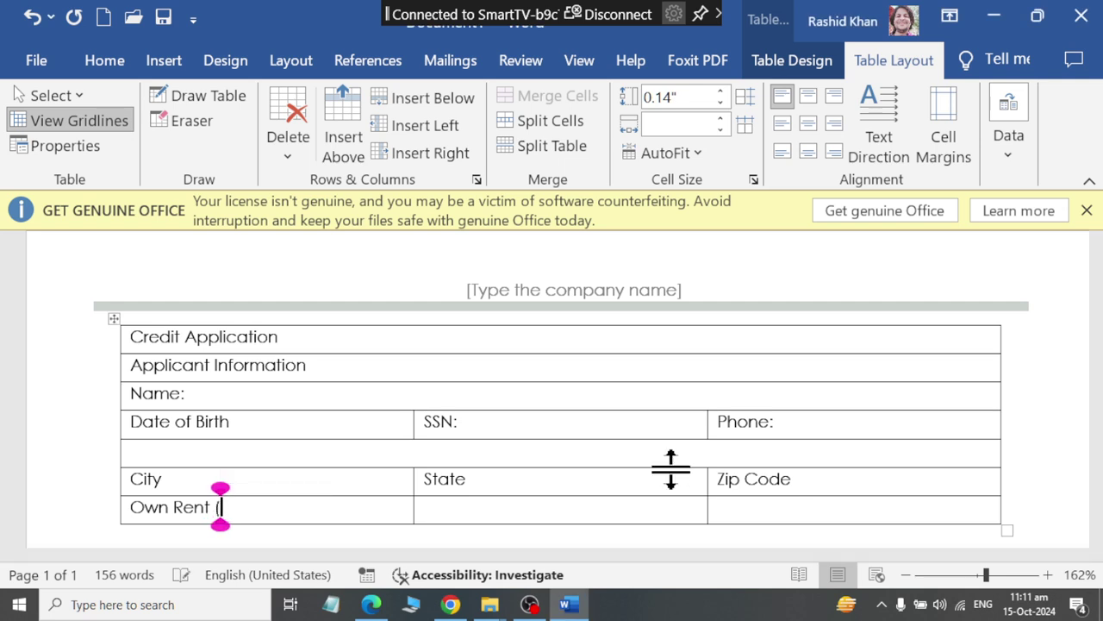
pyautogui.write('Please C')
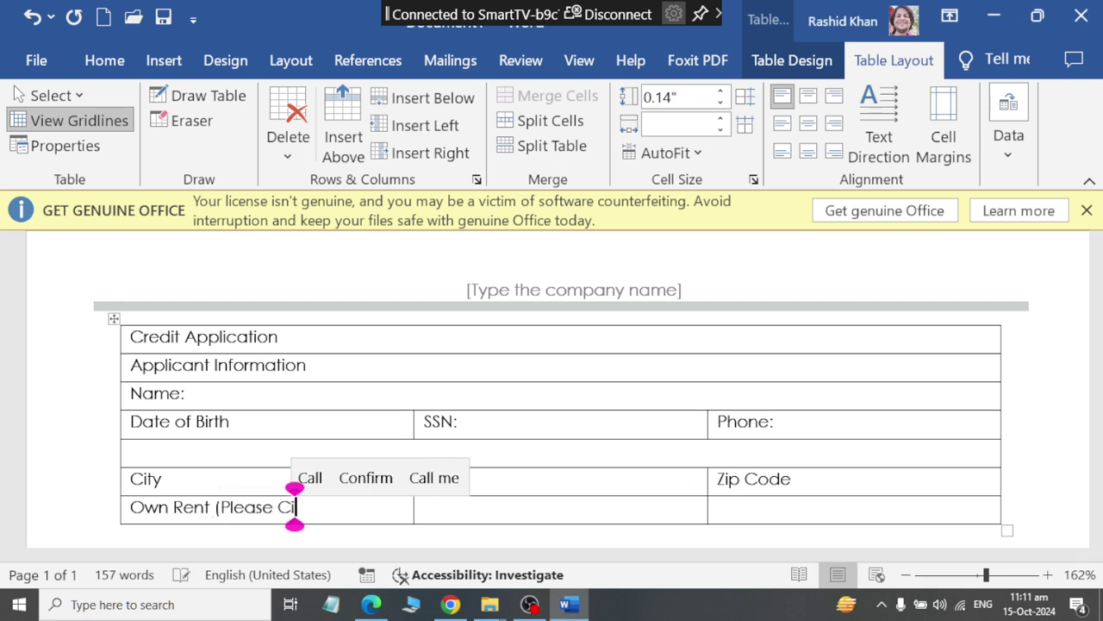
pyautogui.write('ircle')
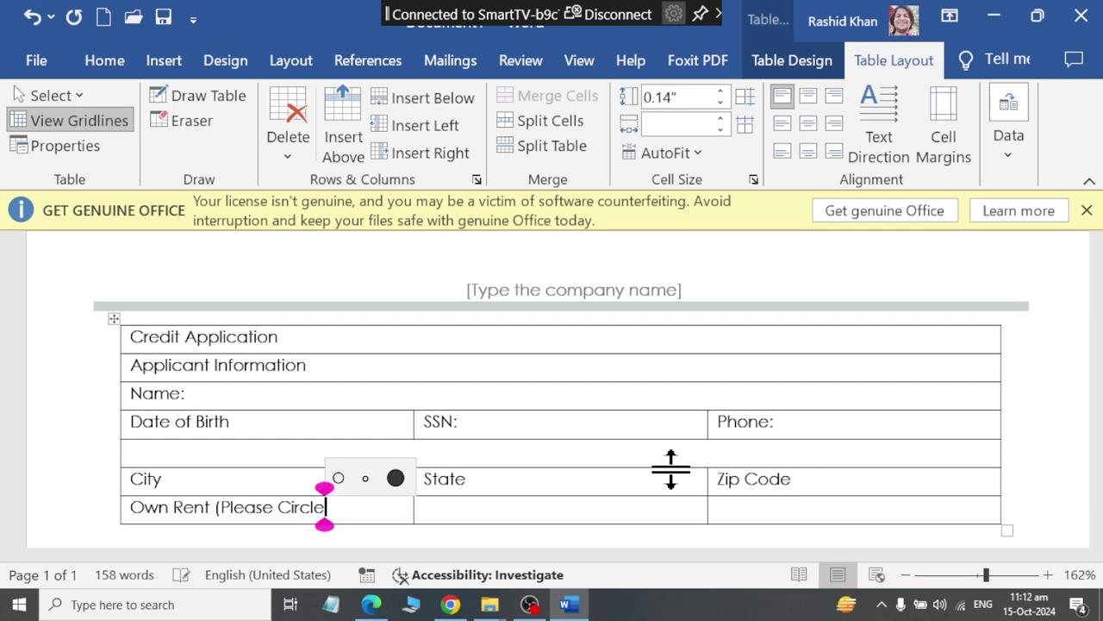
pyautogui.write(')')
pyautogui.hotkey('alt', 'Tab')
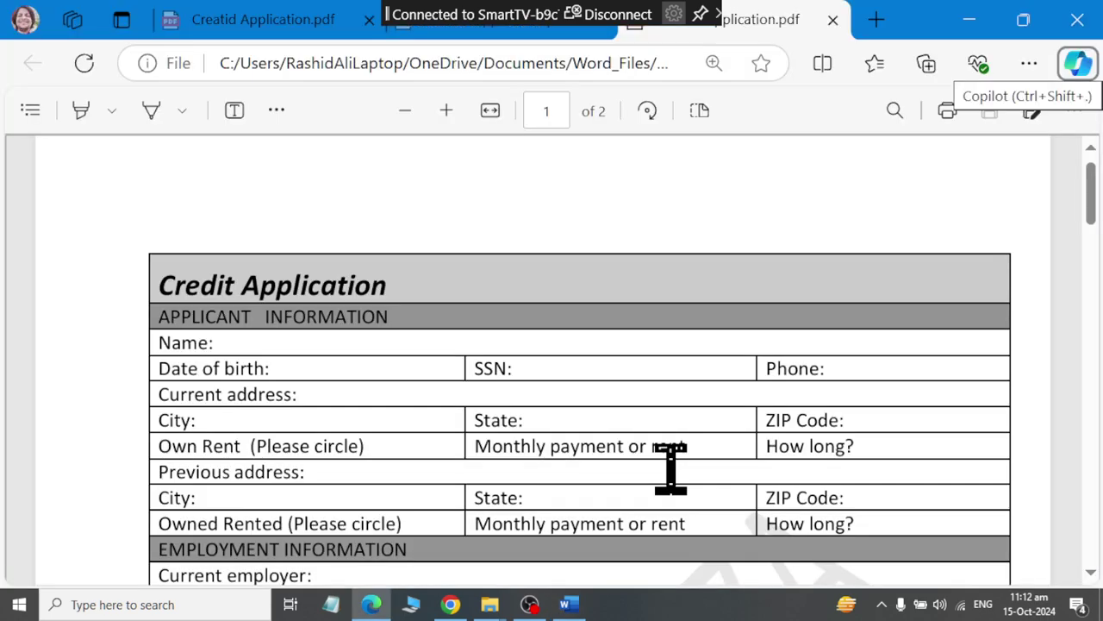
pyautogui.hotkey('alt', 'Tab')
pyautogui.press('Tab')
# Step: Enter 'Monthly payment or rent' in the second cell
pyautogui.write('Mon')
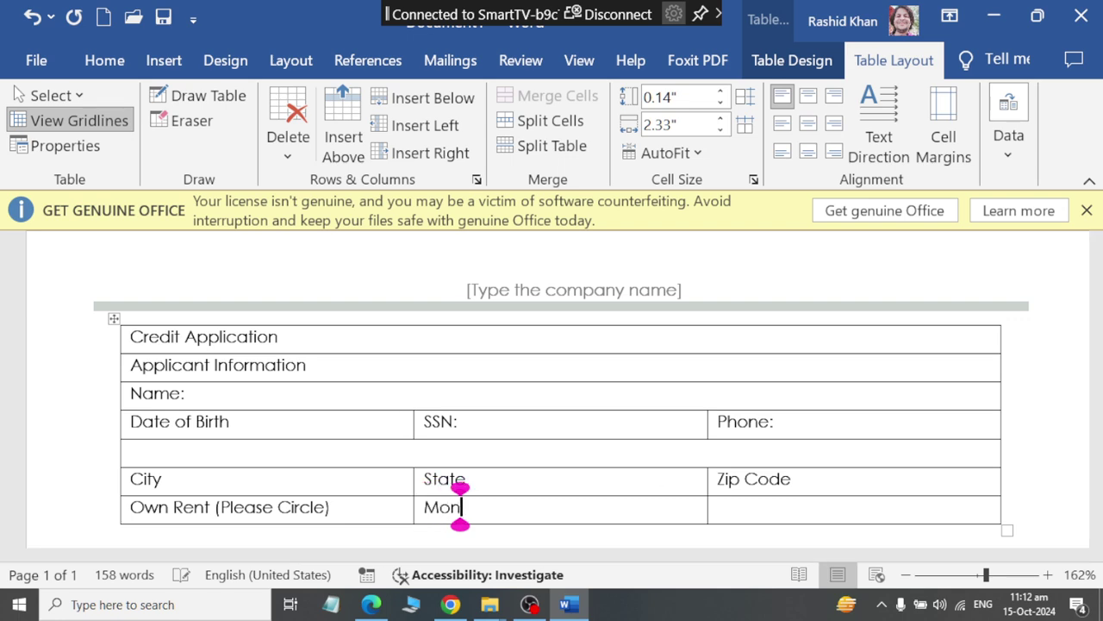
pyautogui.hotkey('alt', 'Tab')
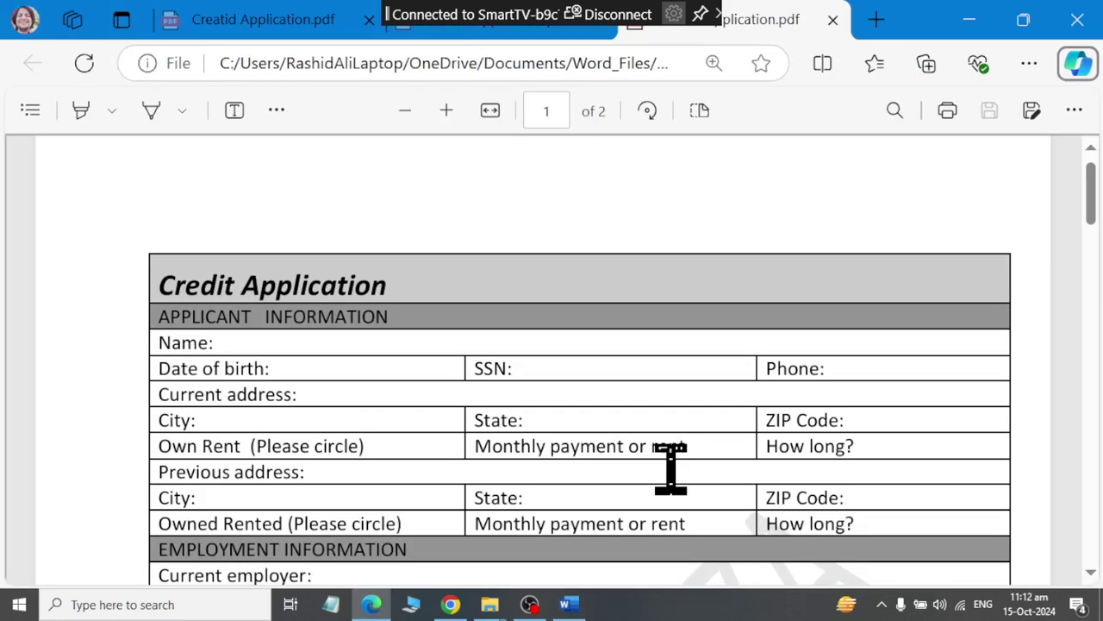
pyautogui.hotkey('alt', 'Tab')
pyautogui.press('Tab')
pyautogui.write('P')
pyautogui.write('t')
pyautogui.hotkey('alt', 'Tab')
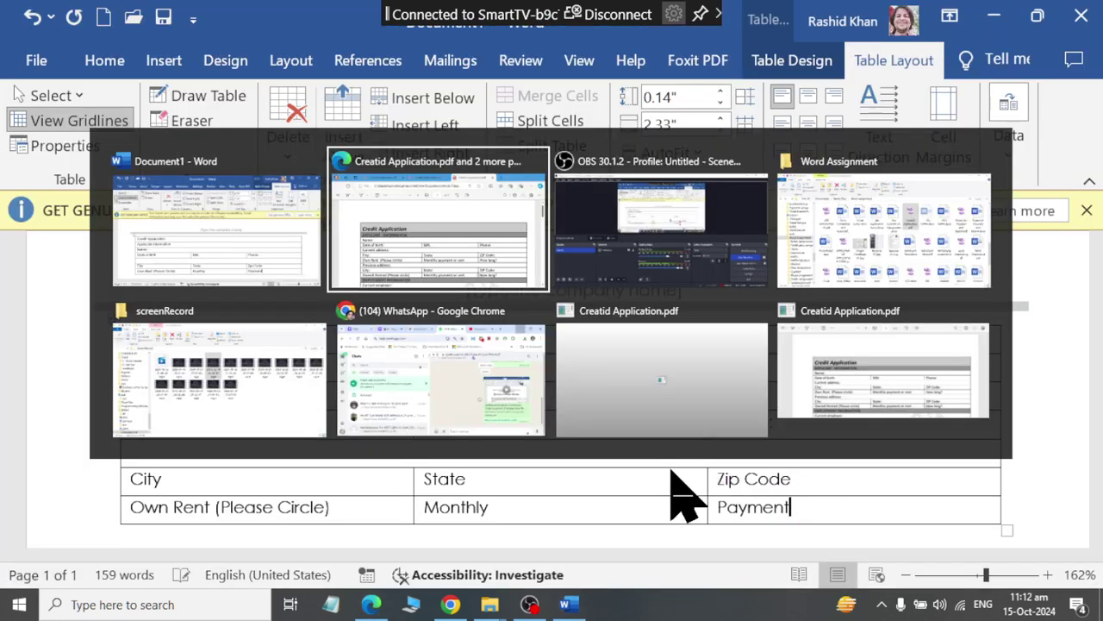
pyautogui.hotkey('alt', 'Tab')
pyautogui.hotkey('alt', 'Tab')
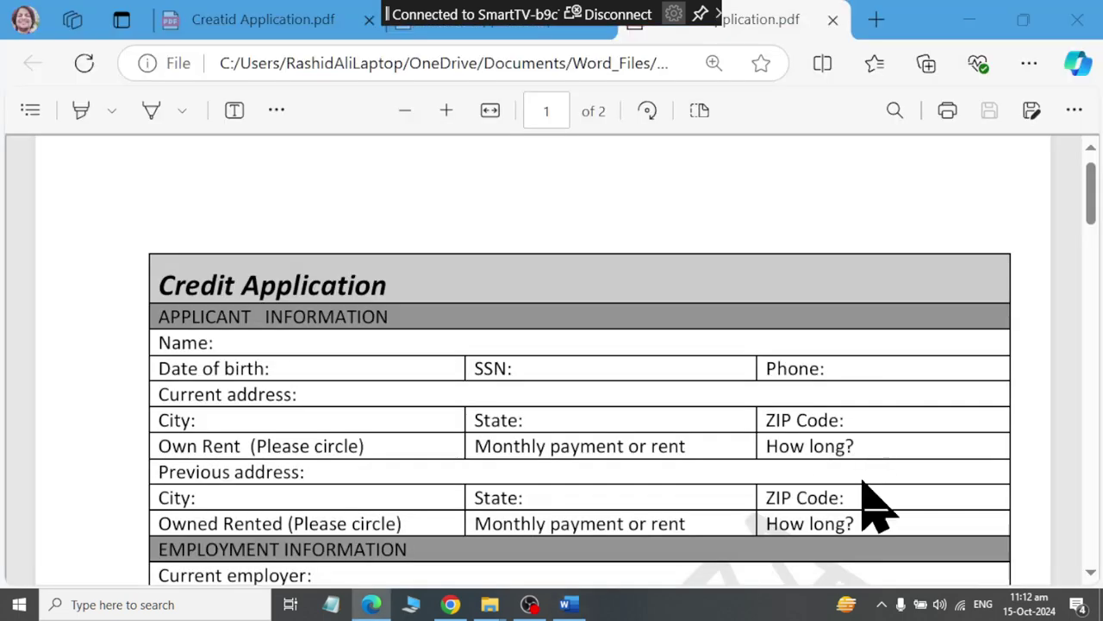
pyautogui.hotkey('alt', 'Tab')
pyautogui.click(466, 479)
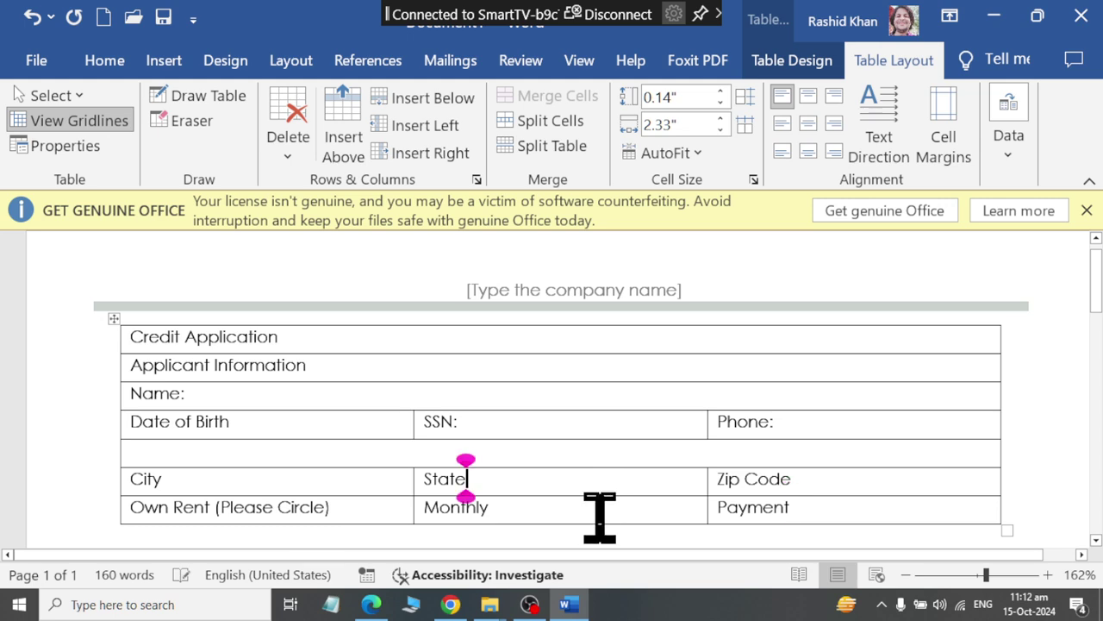
pyautogui.write(' payment o')
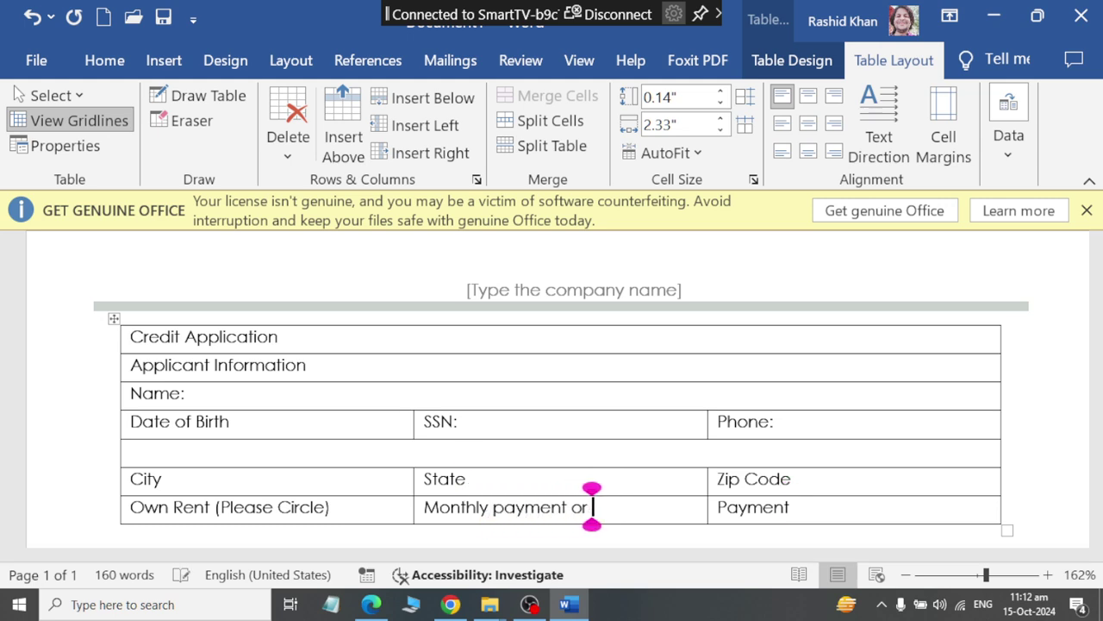
pyautogui.write('rent')
pyautogui.hotkey('alt', 'Tab')
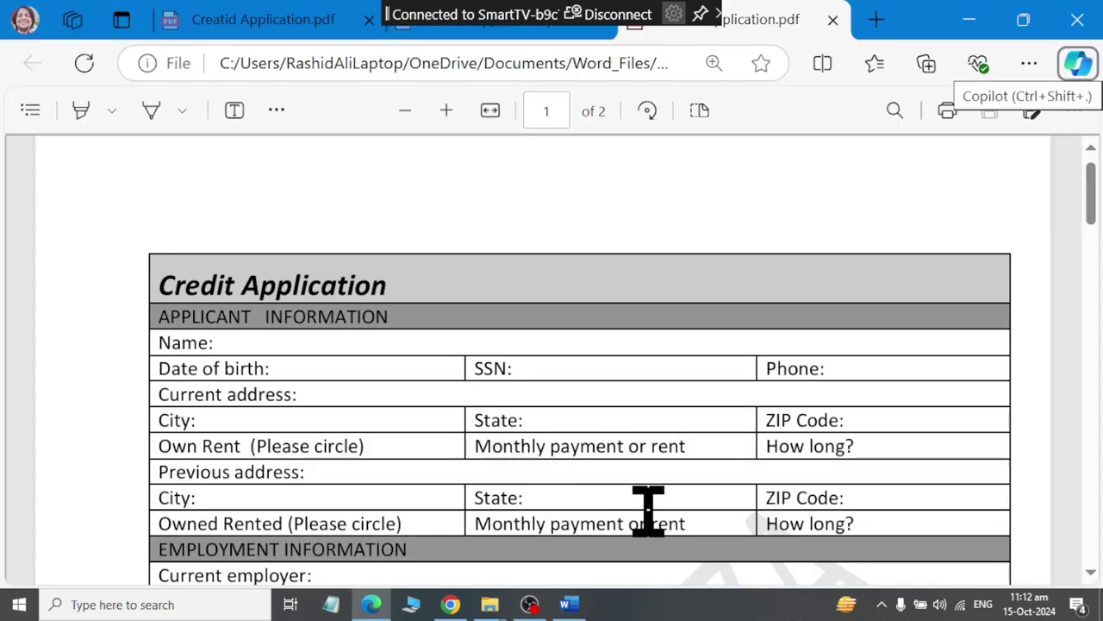
pyautogui.hotkey('alt', 'Tab')
# Step: Type 'How Long?' in the last cell and check the keyboard input language
pyautogui.doubleClick(751, 507)
pyautogui.write('Hwo lon')
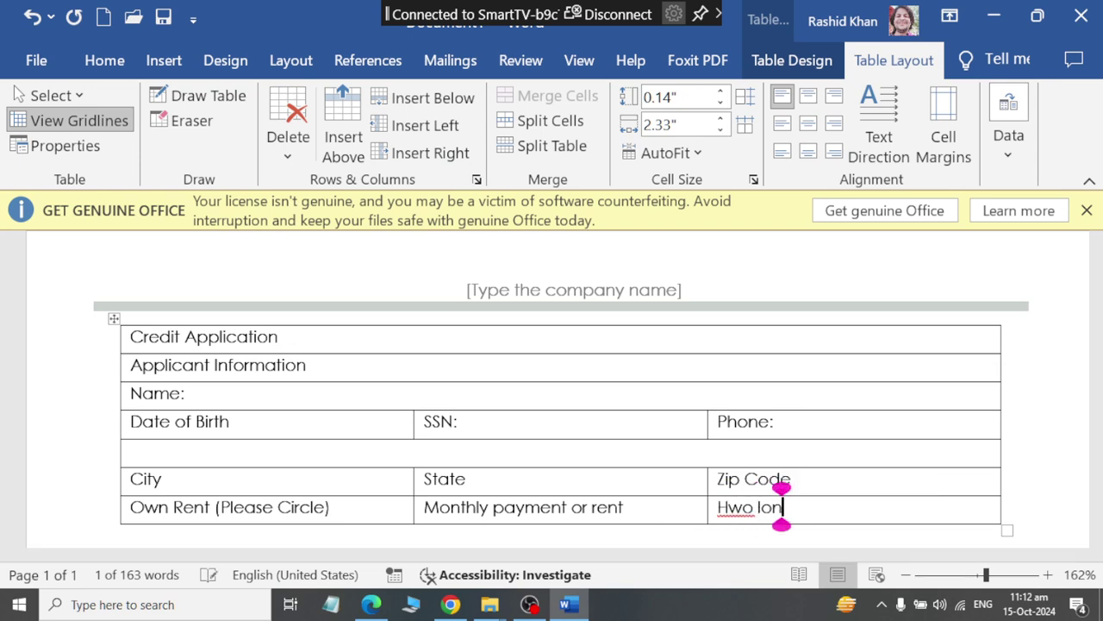
pyautogui.write(' Long?')
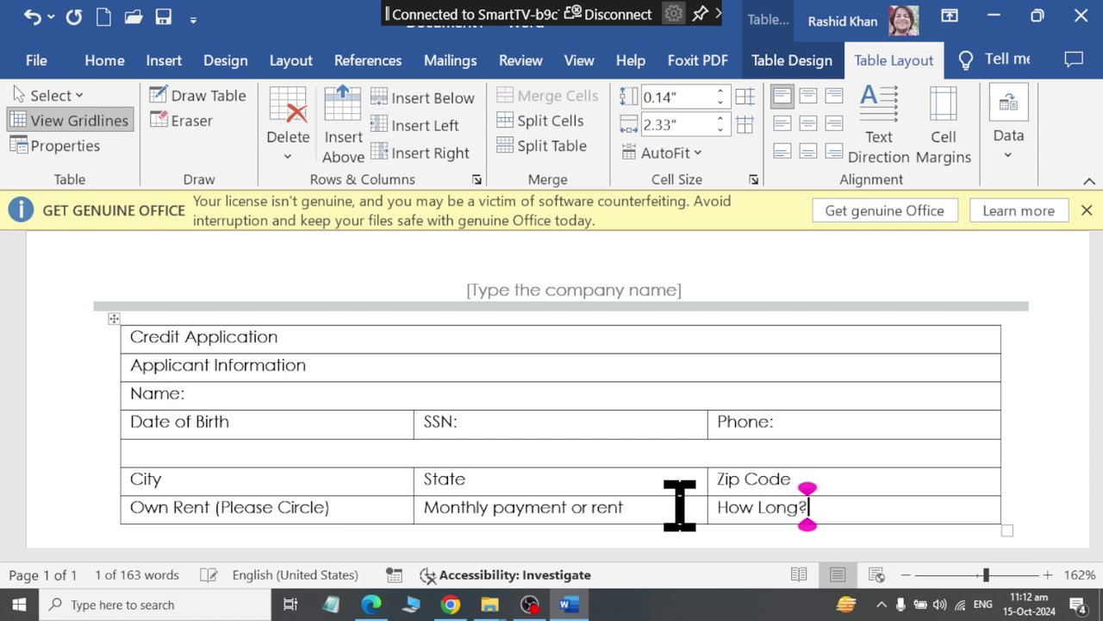
pyautogui.hotkey('alt', 'Tab')
pyautogui.hotkey('alt', 'Tab')
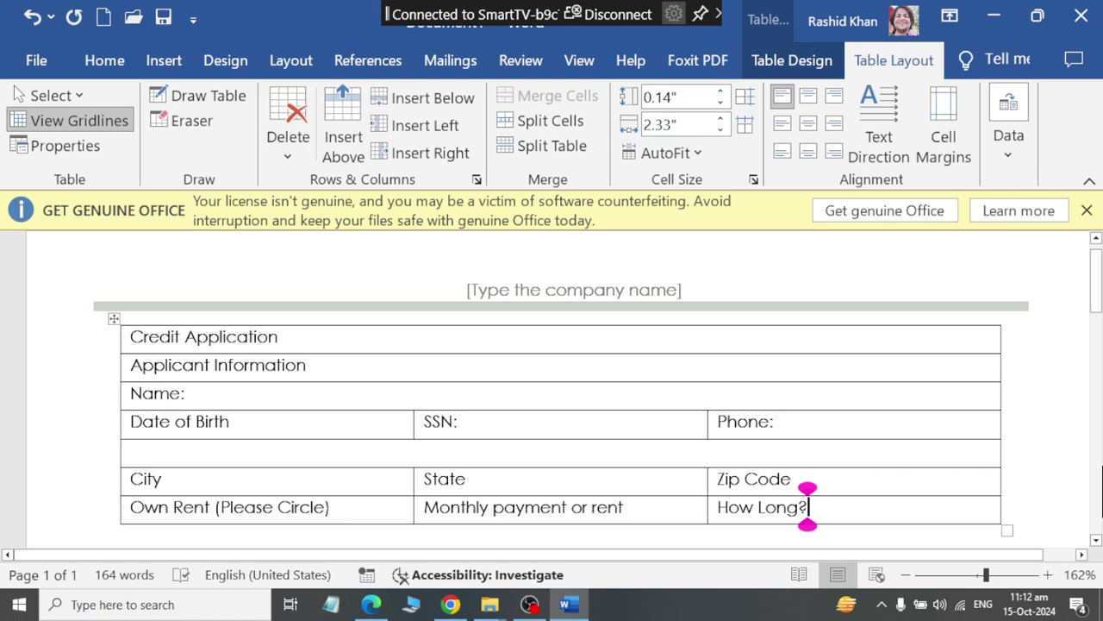
pyautogui.hotkey('alt', 'Tab')
pyautogui.hotkey('alt', 'Tab')
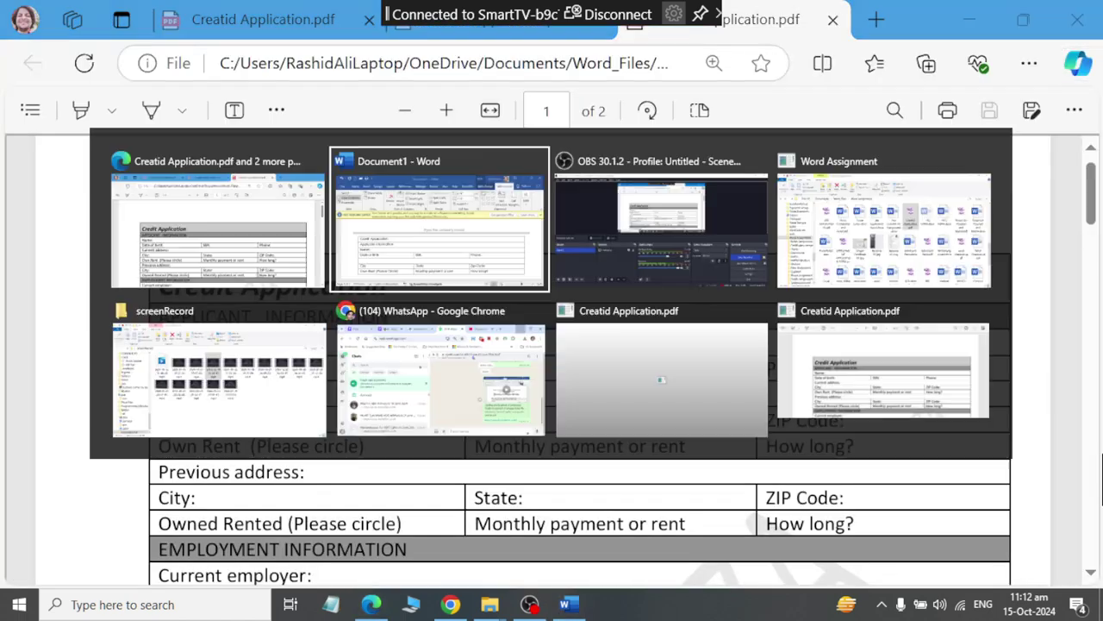
pyautogui.click(983, 605)
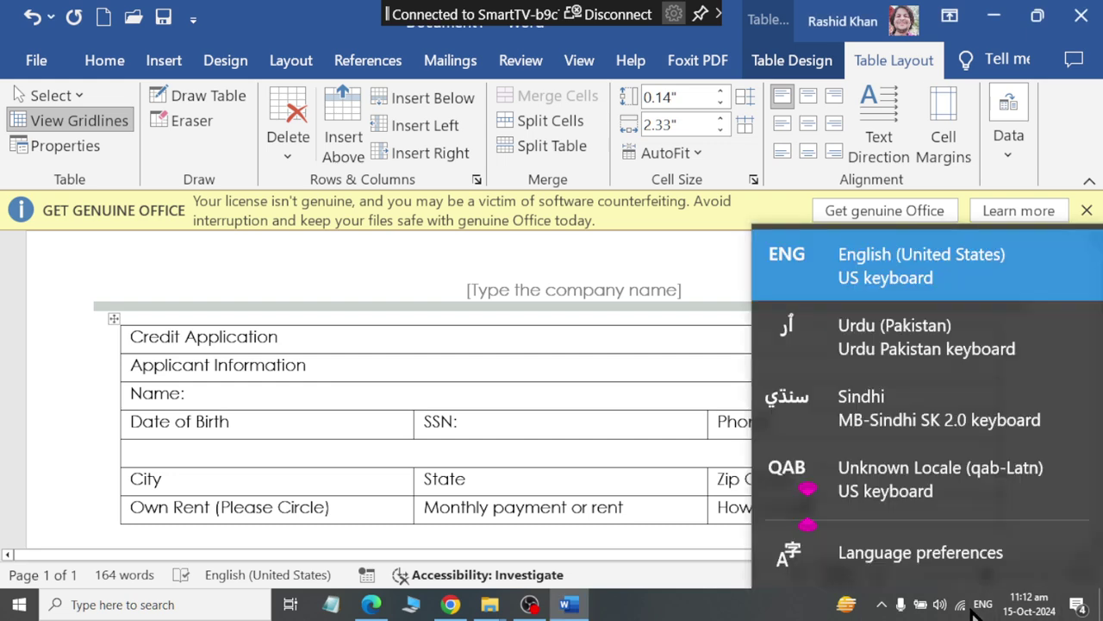
pyautogui.click(850, 259)
pyautogui.hotkey('alt', 'Tab')
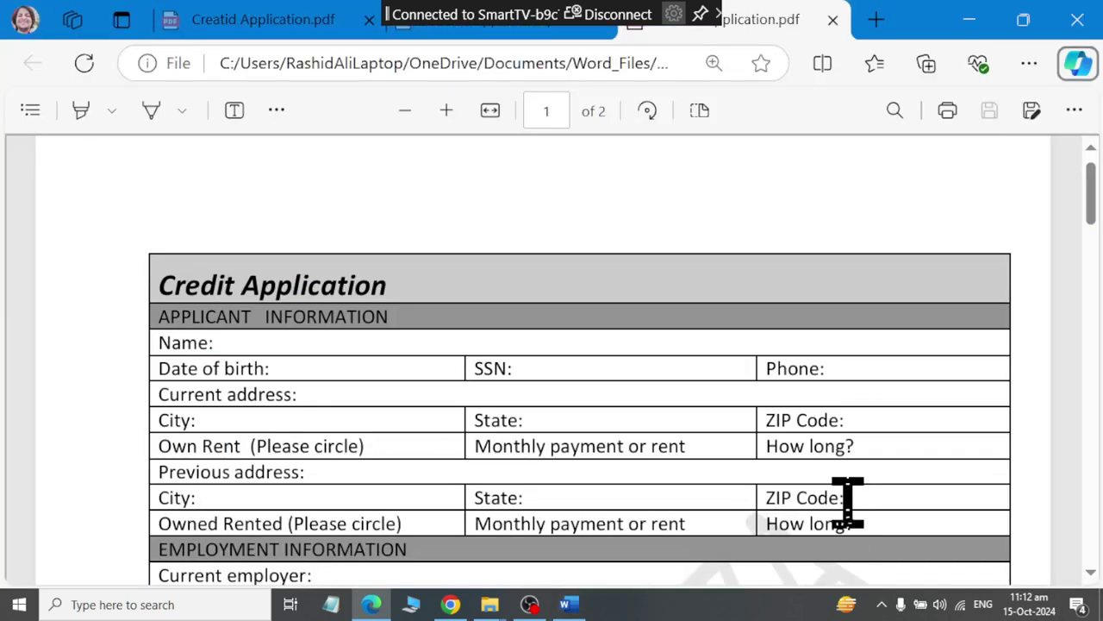
pyautogui.hotkey('alt', 'Tab')
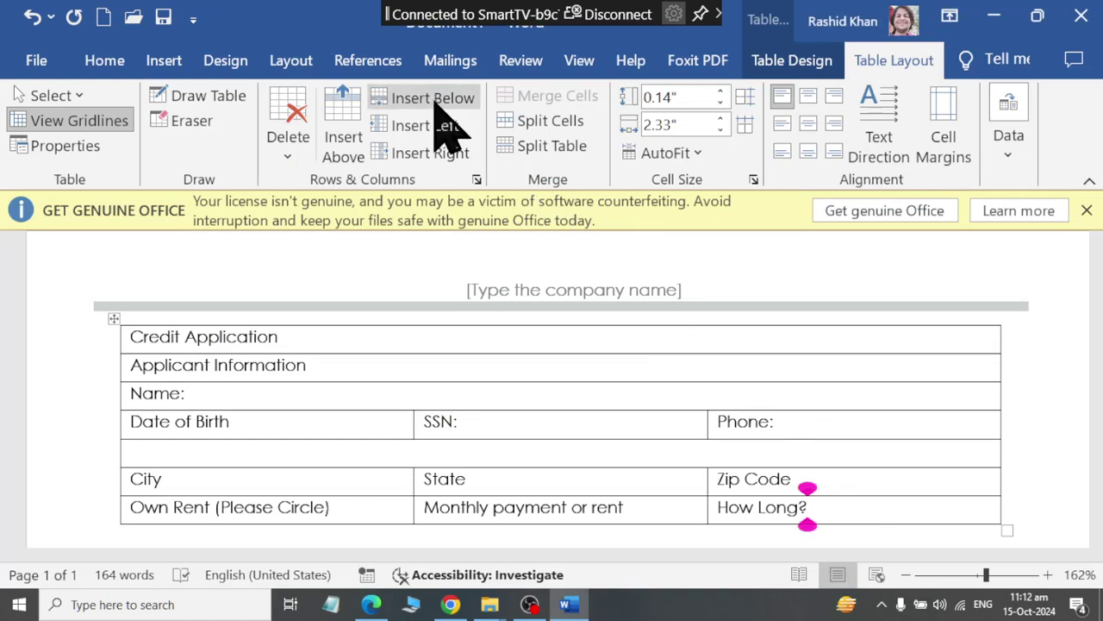
# Step: Merge the new bottom row and type 'Employment Information', correcting its spelling
pyautogui.hotkey('alt', 'Tab')
pyautogui.hotkey('alt', 'Tab')
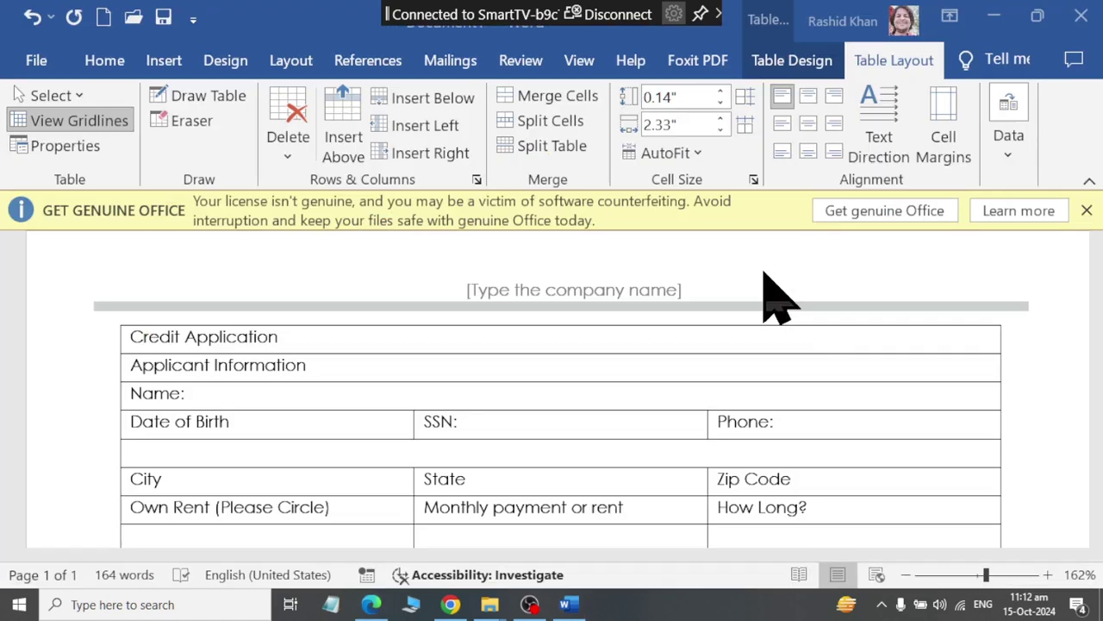
pyautogui.click(536, 97)
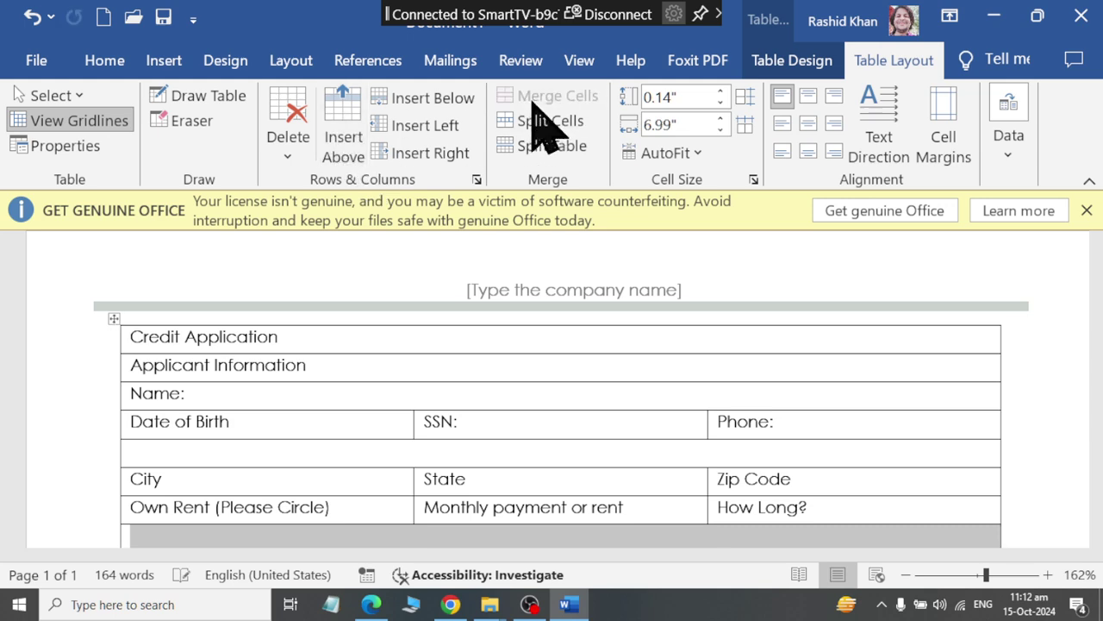
pyautogui.write('Employement Inf')
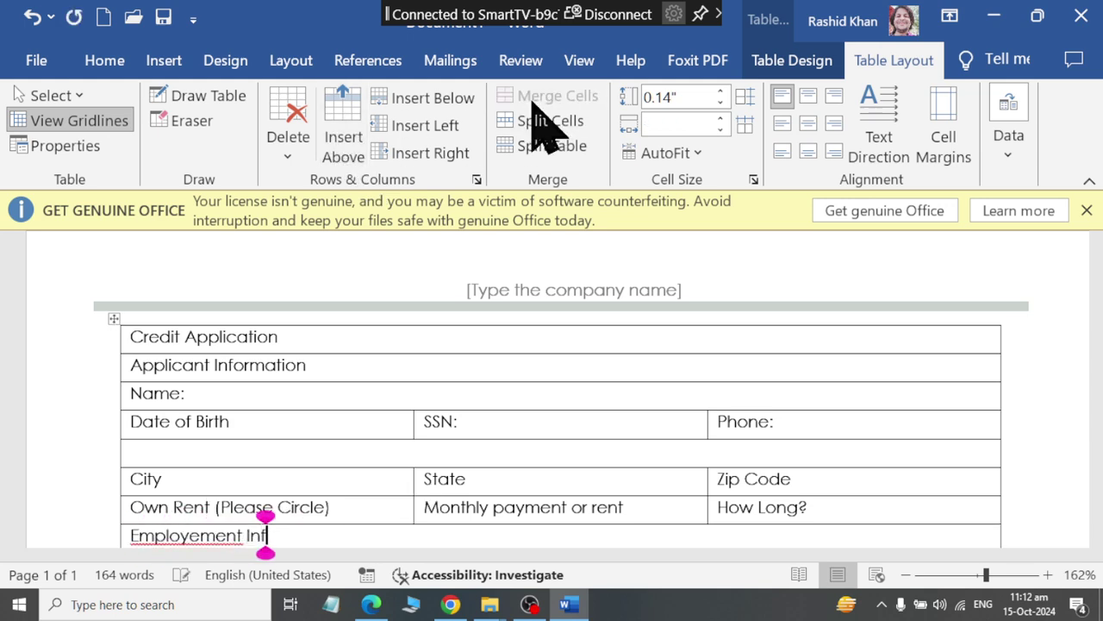
pyautogui.write('ormation')
pyautogui.hotkey('alt', 'Tab')
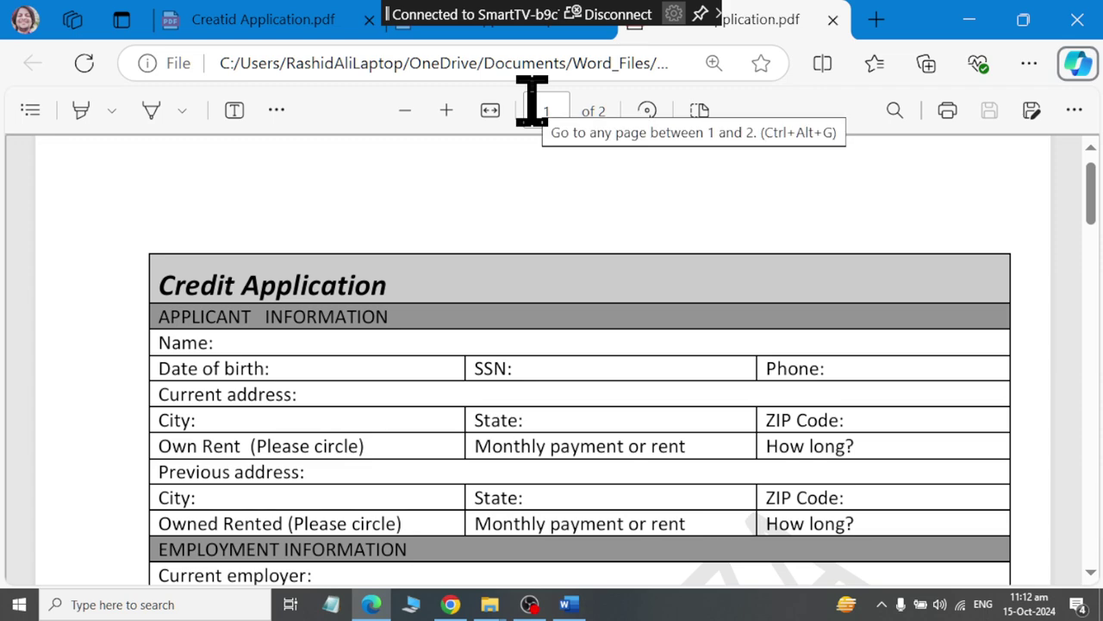
pyautogui.hotkey('alt', 'Tab')
pyautogui.rightClick(209, 537)
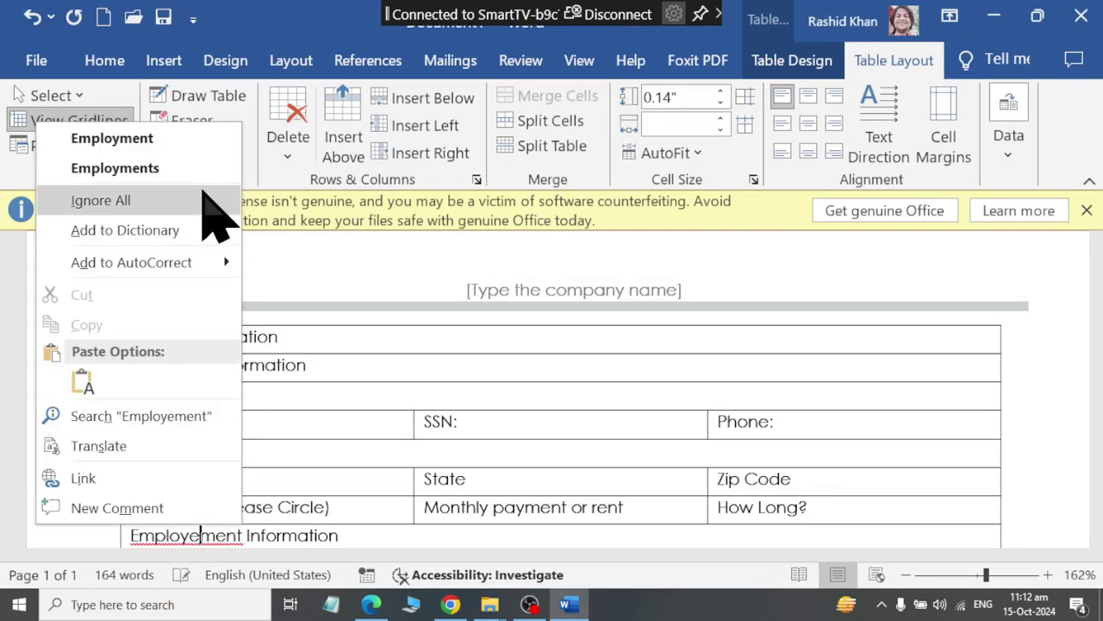
# Step: Recheck the reference PDF and return to the Employment Information row
pyautogui.hotkey('alt', 'Tab')
pyautogui.scroll(-3, 510, 447)
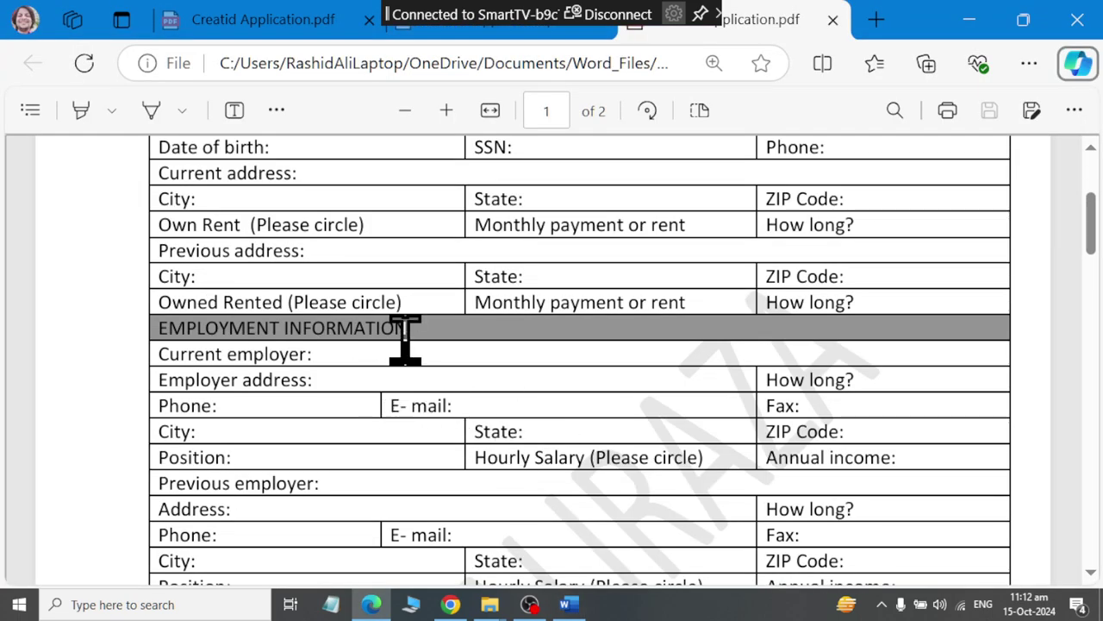
pyautogui.scroll(1, 405, 345)
pyautogui.scroll(2, 414, 362)
pyautogui.hotkey('alt', 'Tab')
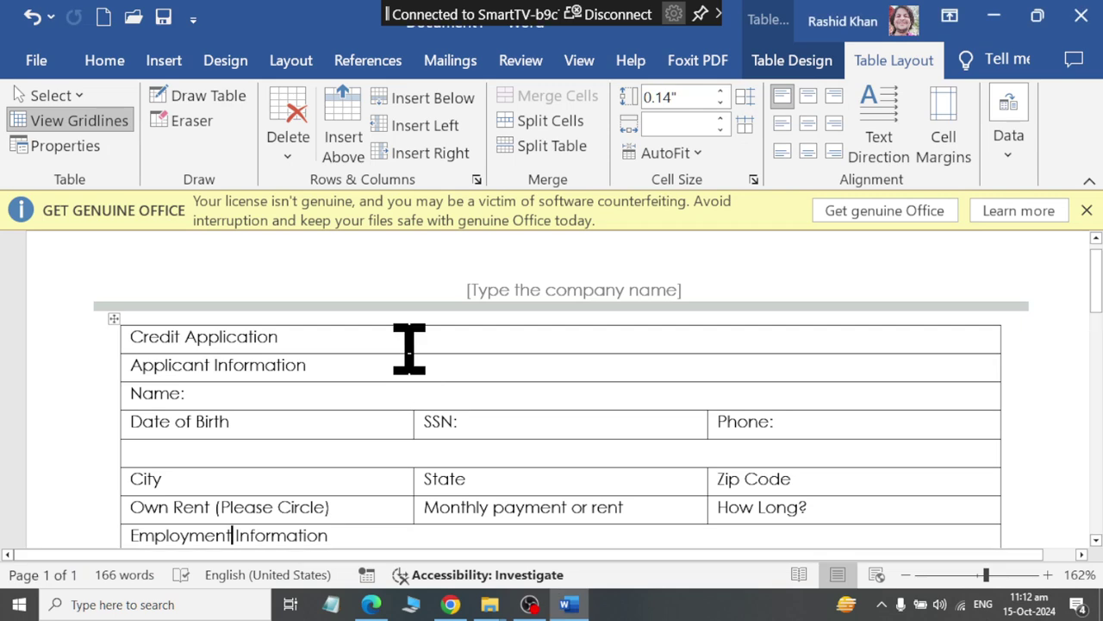
pyautogui.scroll(-1, 249, 509)
pyautogui.click(297, 410)
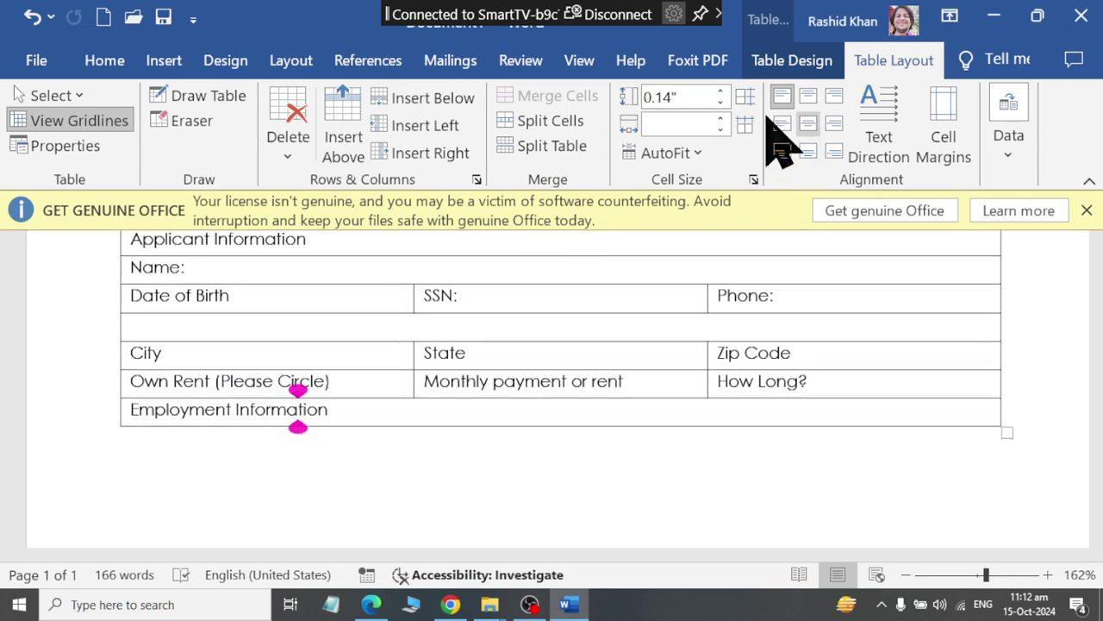
# Step: Split the table so Employment Information starts its own table
pyautogui.click(520, 148)
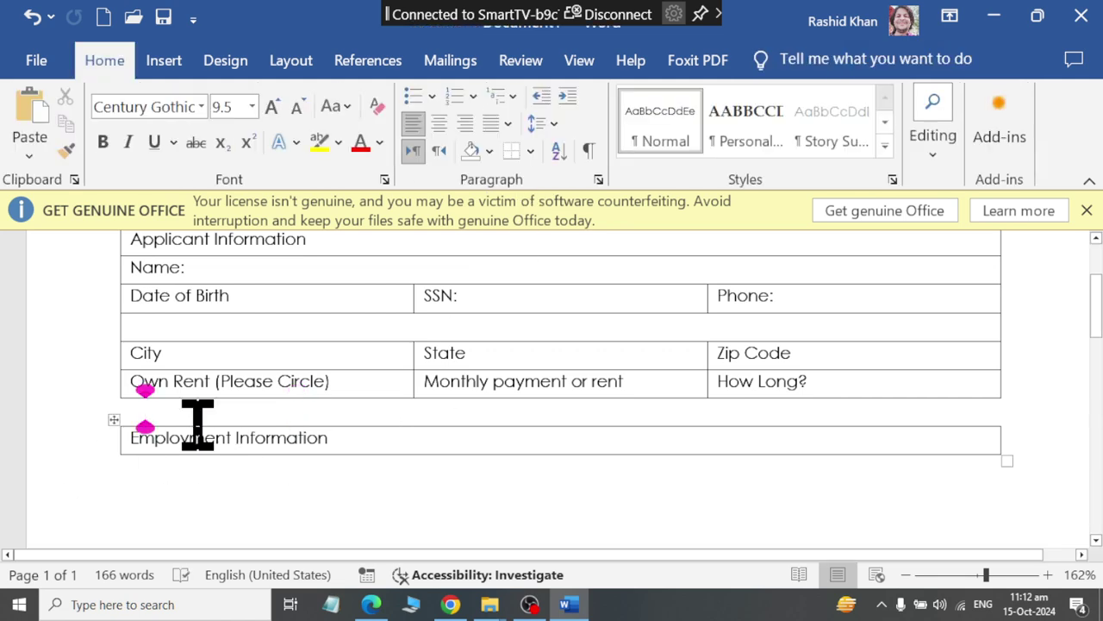
pyautogui.click(303, 442)
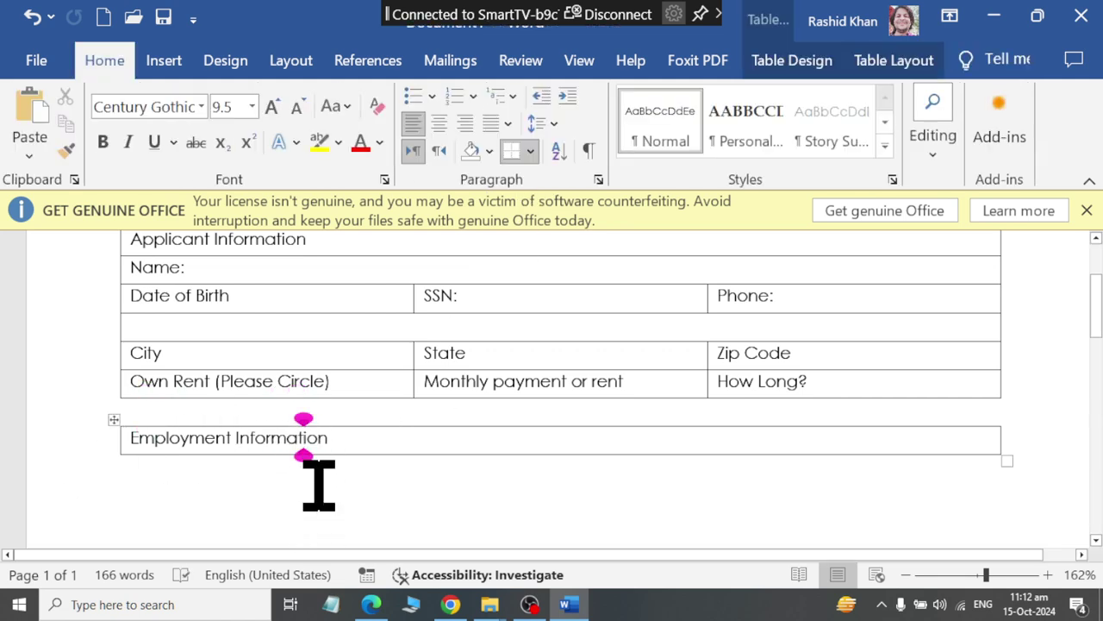
pyautogui.hotkey('alt', 'Tab')
pyautogui.hotkey('alt', 'Tab')
# Step: Add an empty three-cell row below Own Rent and narrow the first column
pyautogui.click(449, 381)
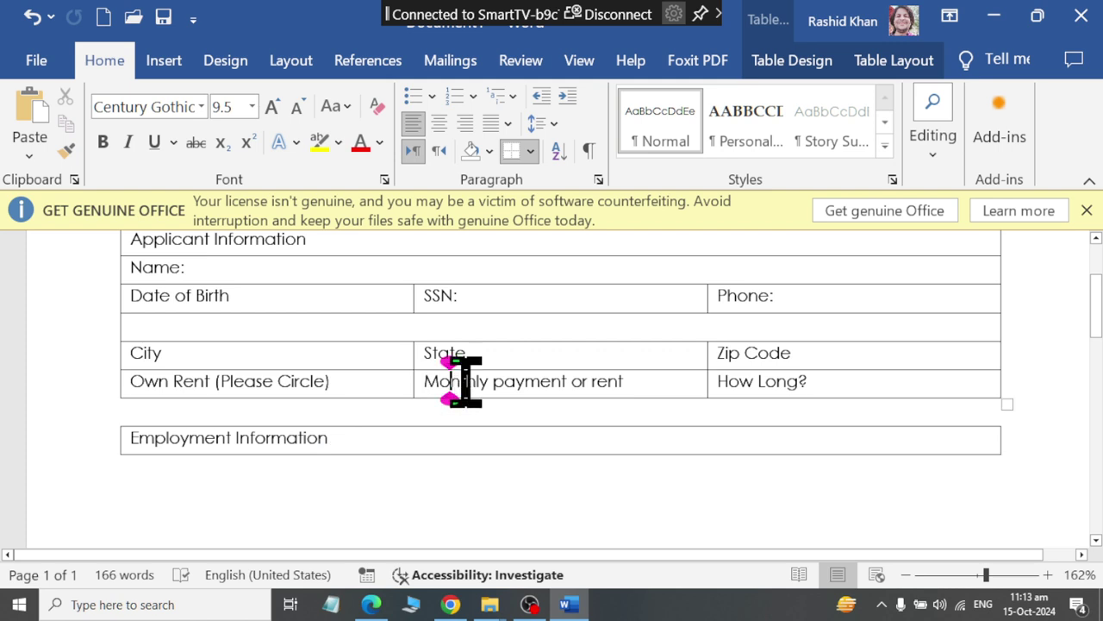
pyautogui.click(894, 60)
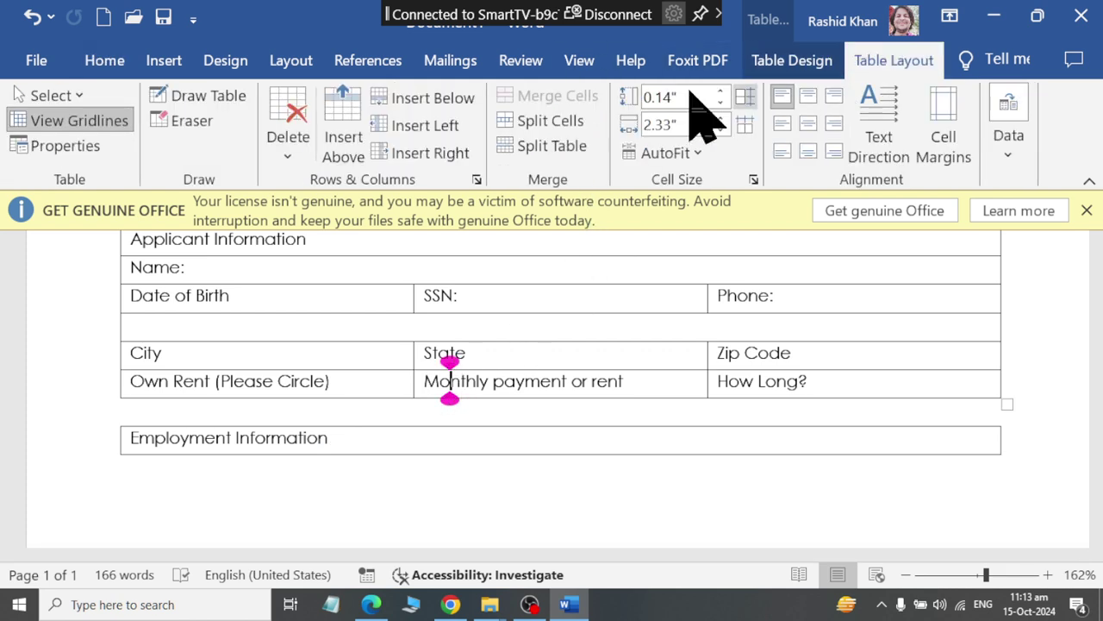
pyautogui.click(414, 98)
pyautogui.click(429, 414)
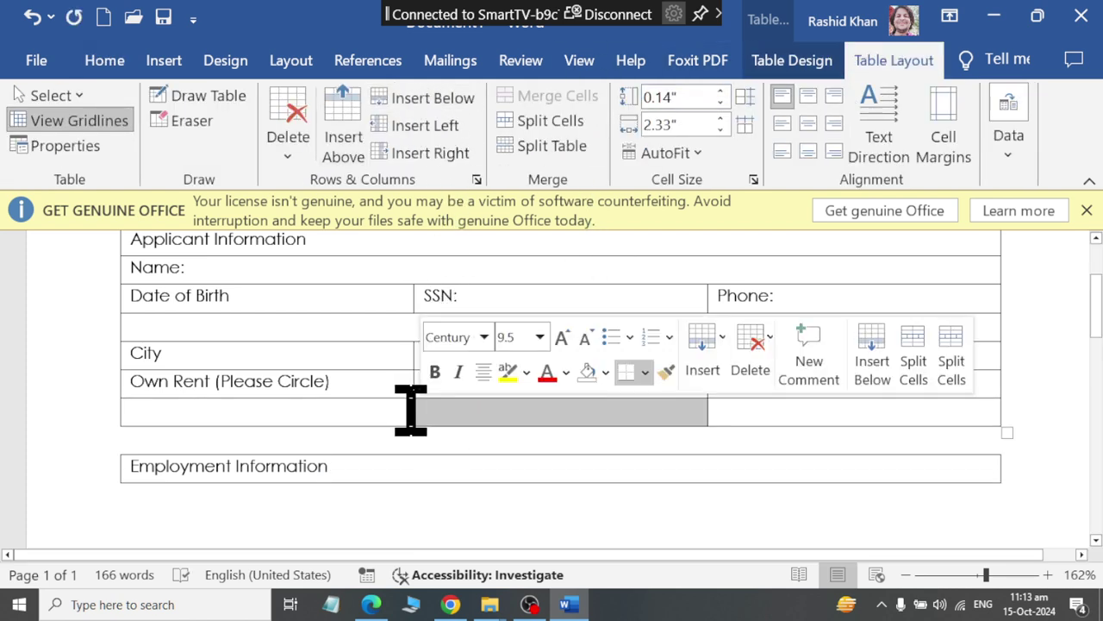
pyautogui.click(423, 412)
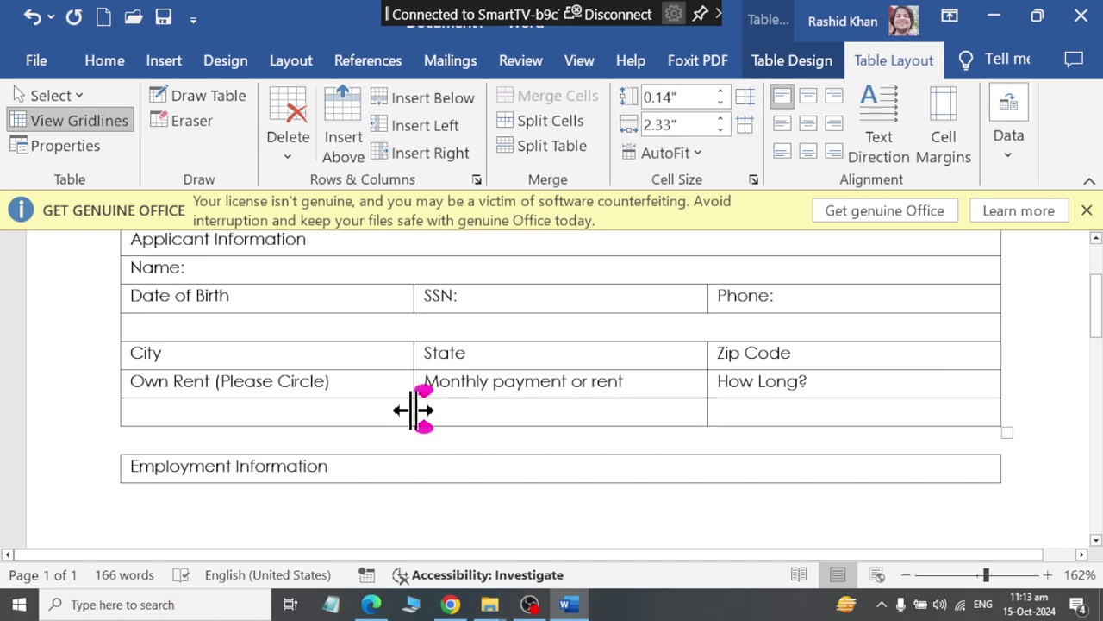
pyautogui.moveTo(396, 411); pyautogui.dragTo(388, 405)
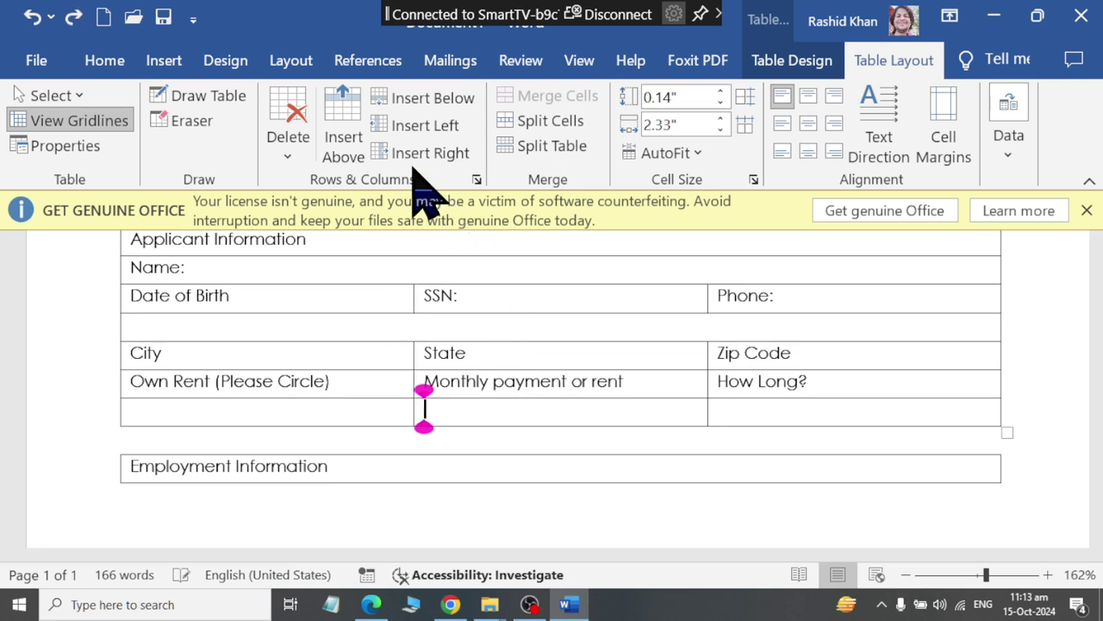
# Step: Split off the empty row under Own Rent, then undo until that detached empty row is gone
pyautogui.click(535, 147)
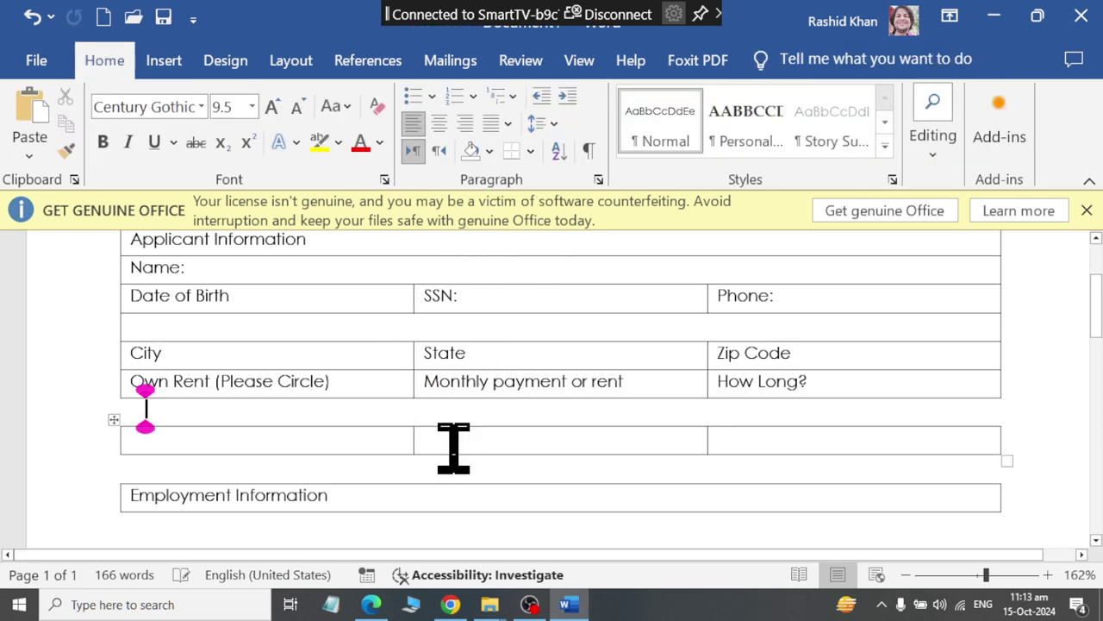
pyautogui.moveTo(414, 438); pyautogui.dragTo(350, 440)
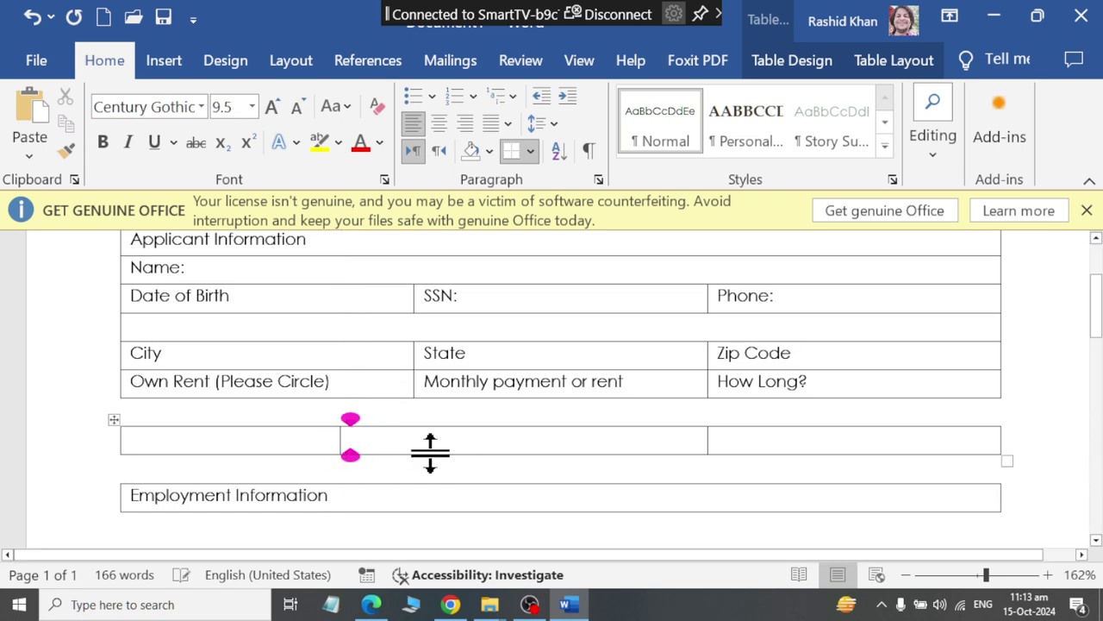
pyautogui.moveTo(355, 444); pyautogui.dragTo(341, 440)
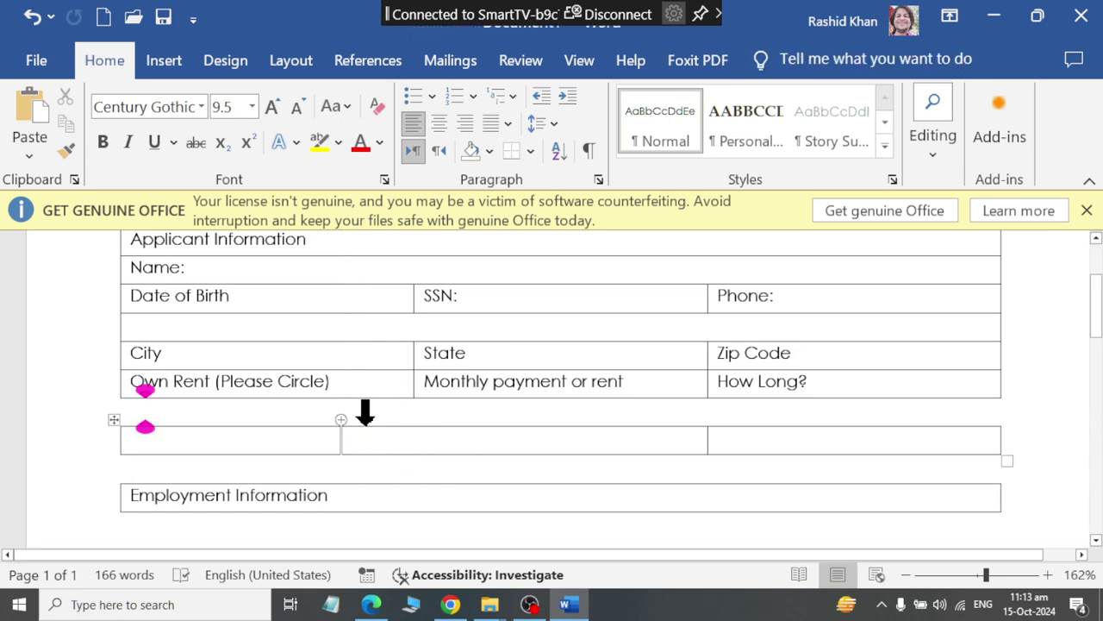
pyautogui.press('Delete')
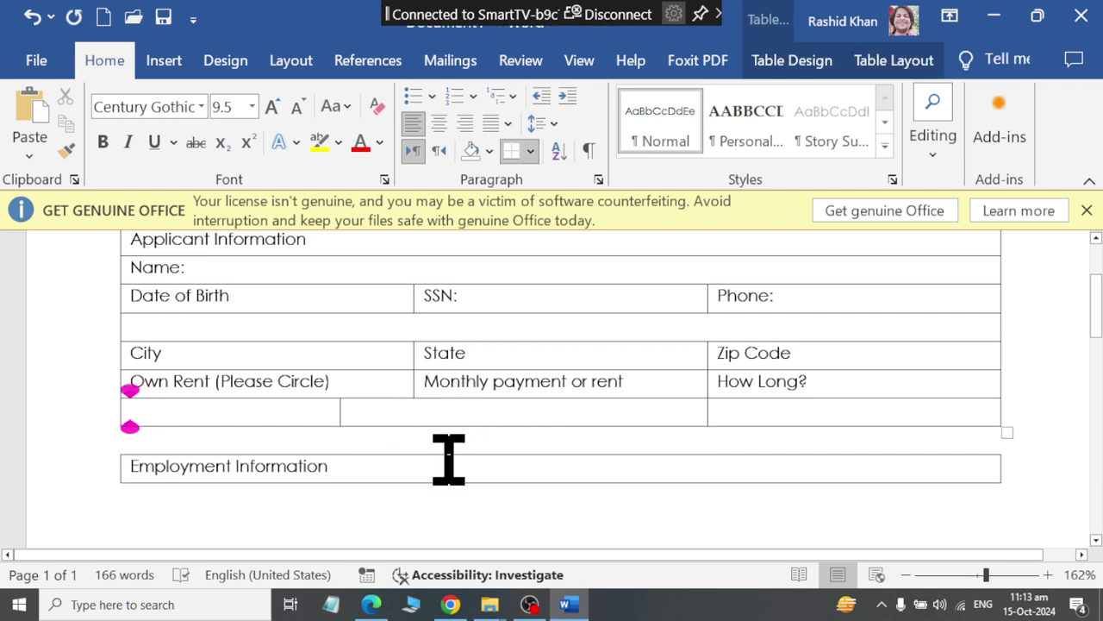
pyautogui.hotkey('ctrl', 'z')
pyautogui.hotkey('ctrl', 'z')
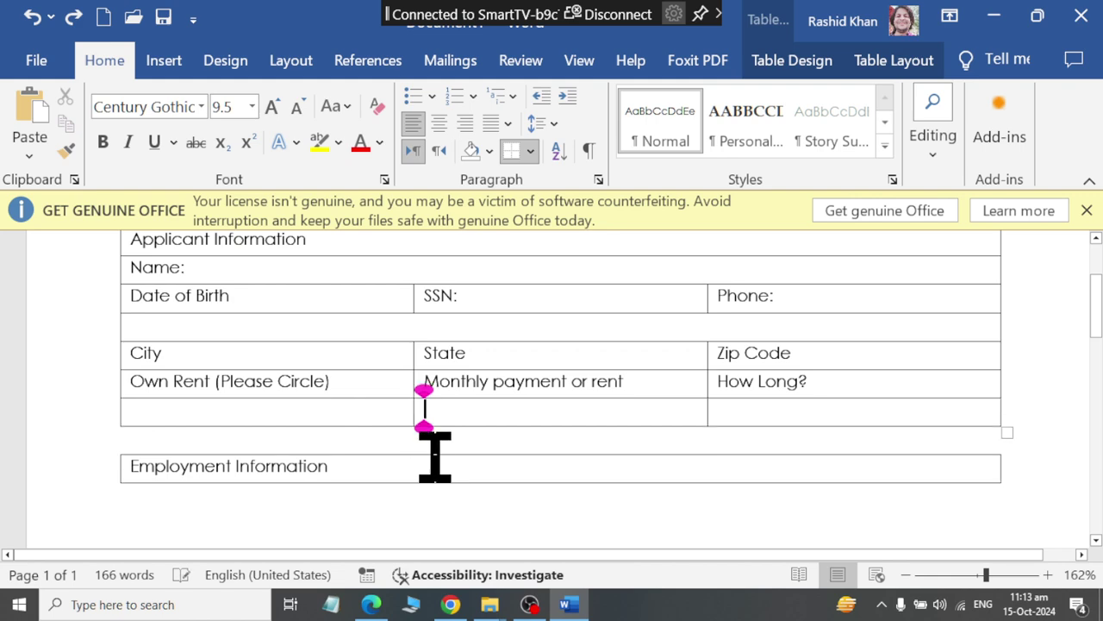
pyautogui.hotkey('ctrl', 'z')
pyautogui.click(382, 449)
# Step: Check the original Credit Application PDF's layout in Edge
pyautogui.hotkey('alt', 'Tab')
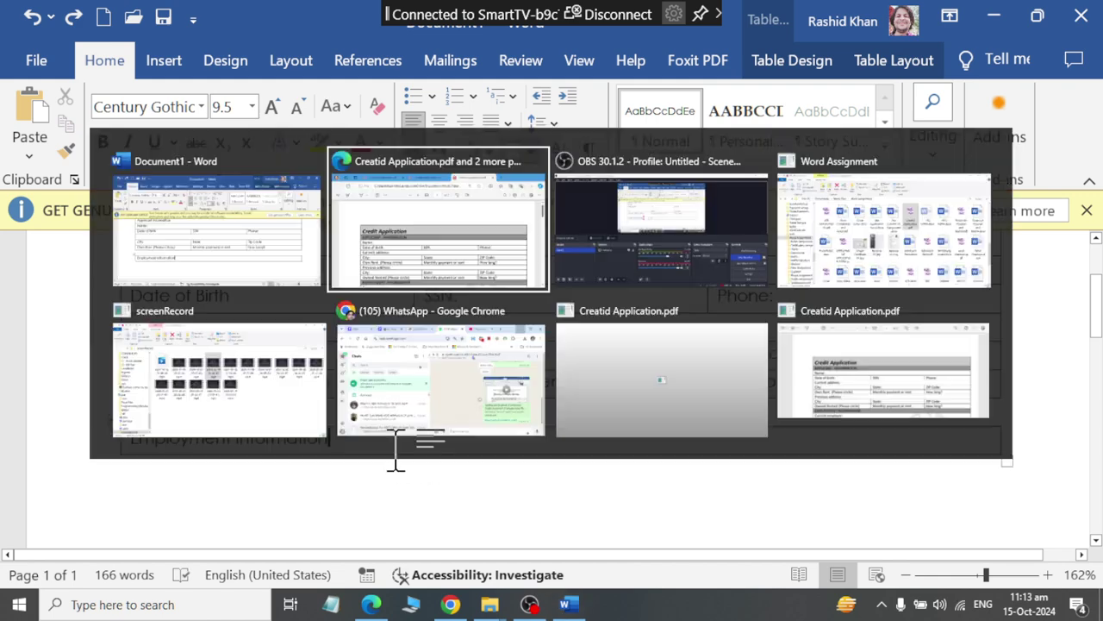
pyautogui.scroll(-4, 365, 535)
pyautogui.scroll(-3, 380, 487)
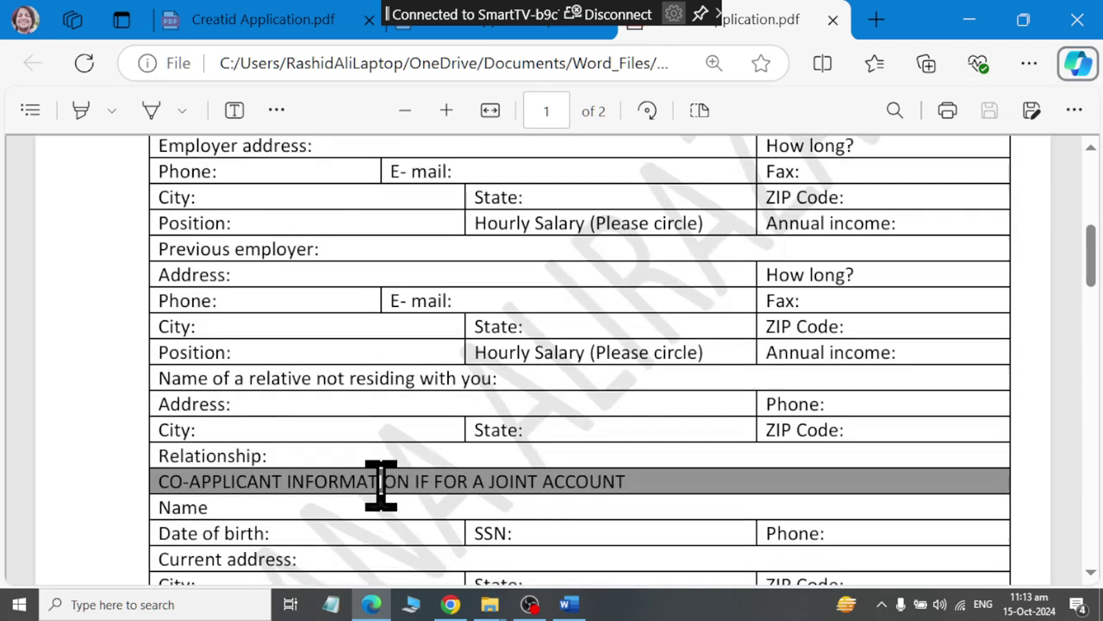
pyautogui.hotkey('alt', 'Tab')
# Step: Split the table so Employment Information starts its own table
pyautogui.press('Home')
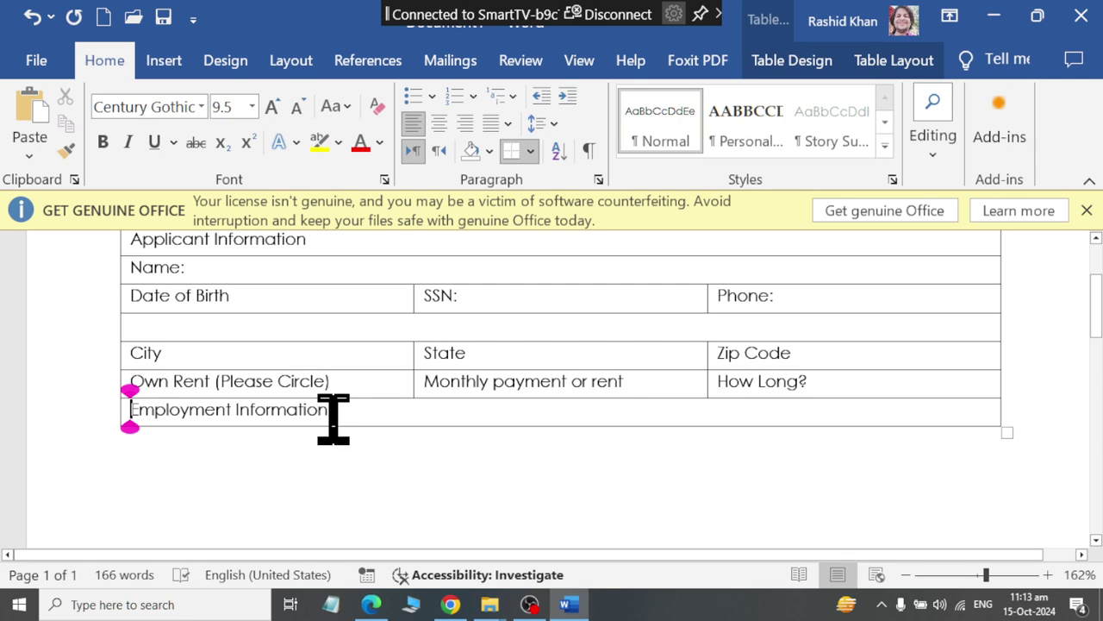
pyautogui.hotkey('ctrl', 'shift', 'Return')
pyautogui.scroll(2, 346, 375)
pyautogui.scroll(-1, 342, 349)
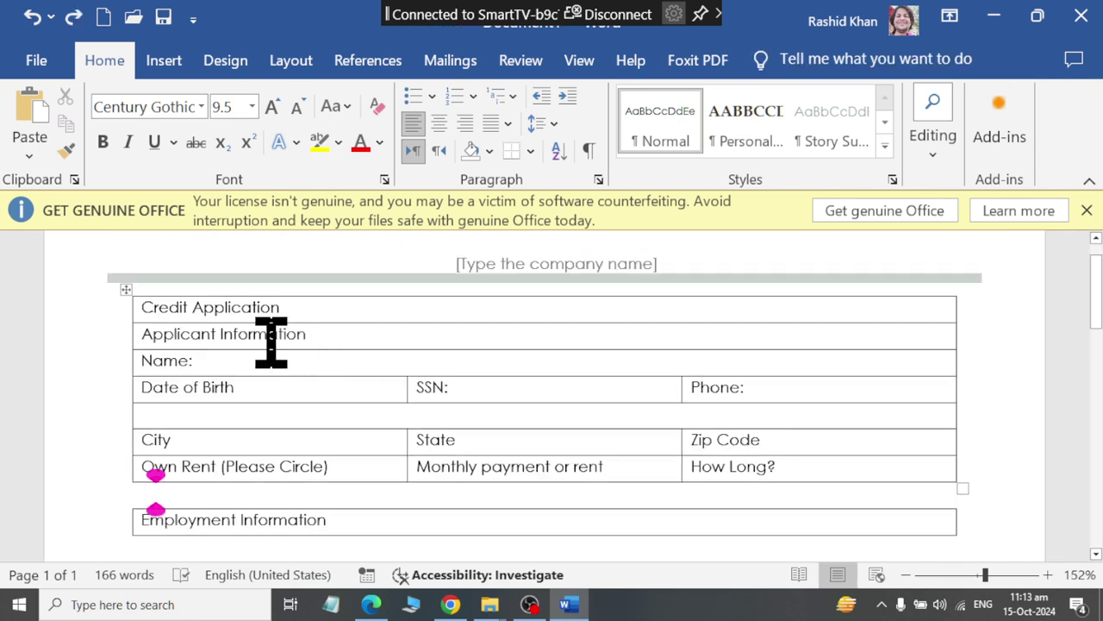
# Step: Select the Credit Application title and compare it with the reference PDF's title
pyautogui.moveTo(310, 303); pyautogui.dragTo(133, 308)
pyautogui.hotkey('alt', 'Tab')
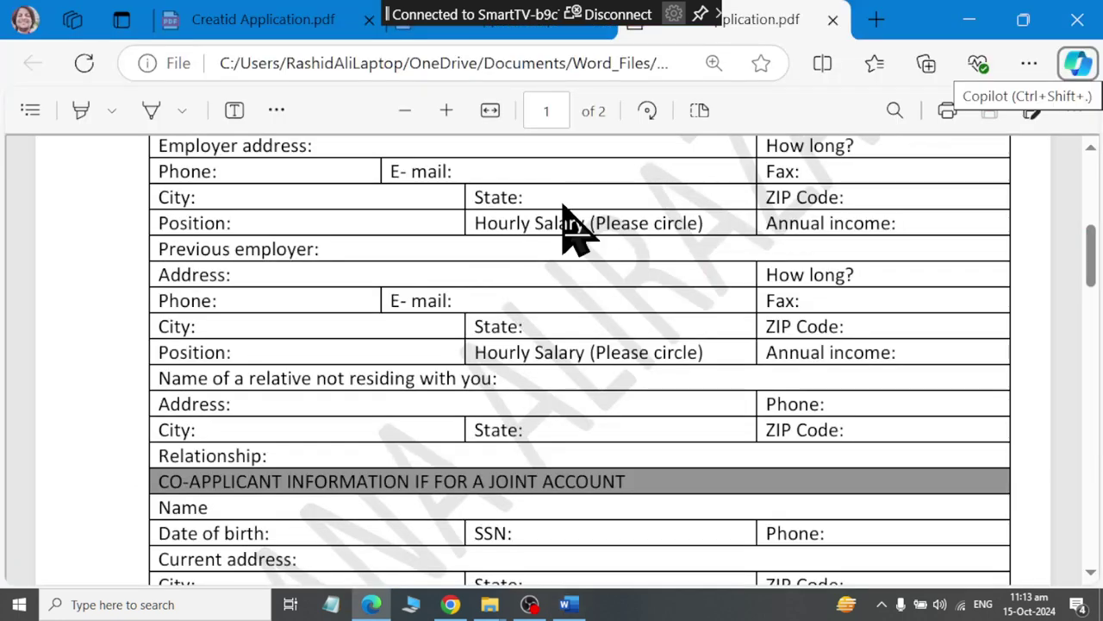
pyautogui.scroll(4, 337, 290)
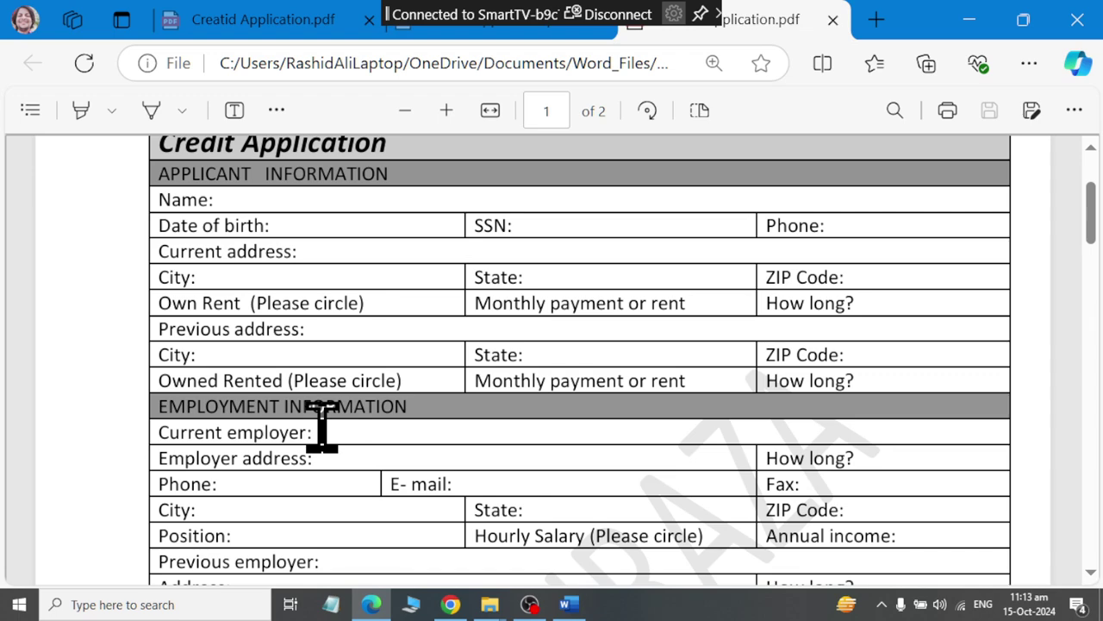
pyautogui.hotkey('alt', 'Tab')
# Step: Style the title as Heading 1 at 14 pt, bold and italic
pyautogui.click(885, 163)
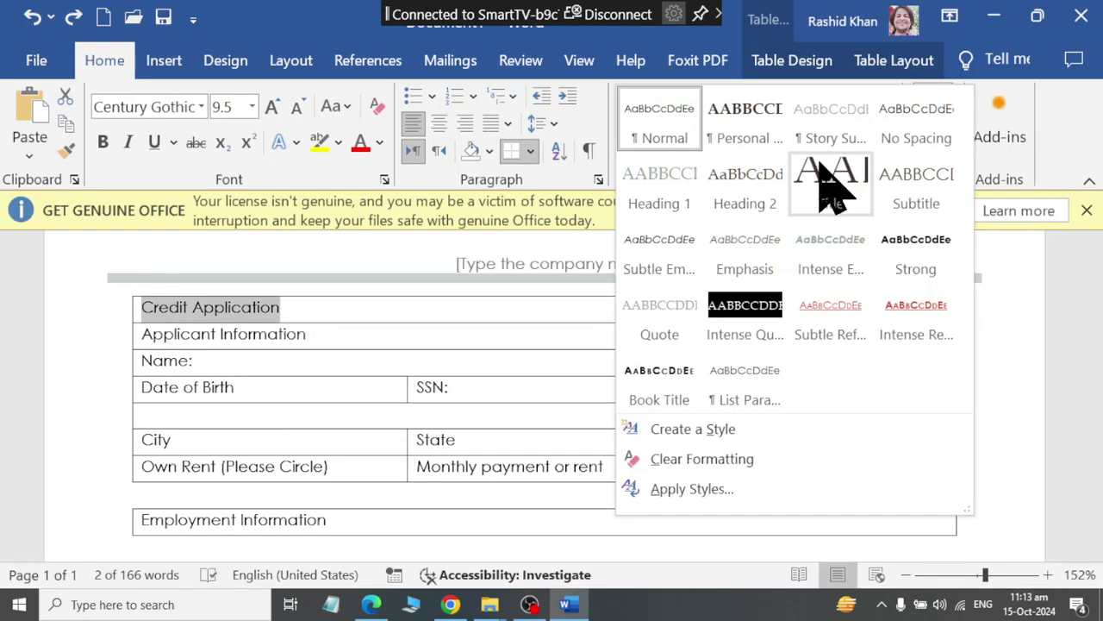
pyautogui.click(666, 191)
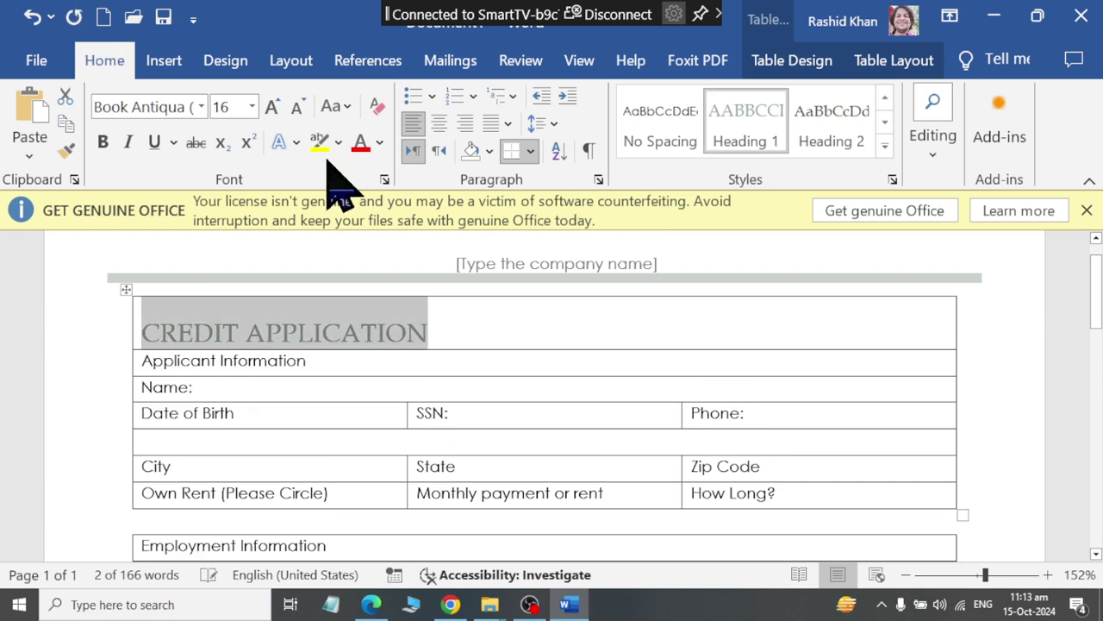
pyautogui.click(298, 106)
pyautogui.click(102, 142)
pyautogui.click(128, 142)
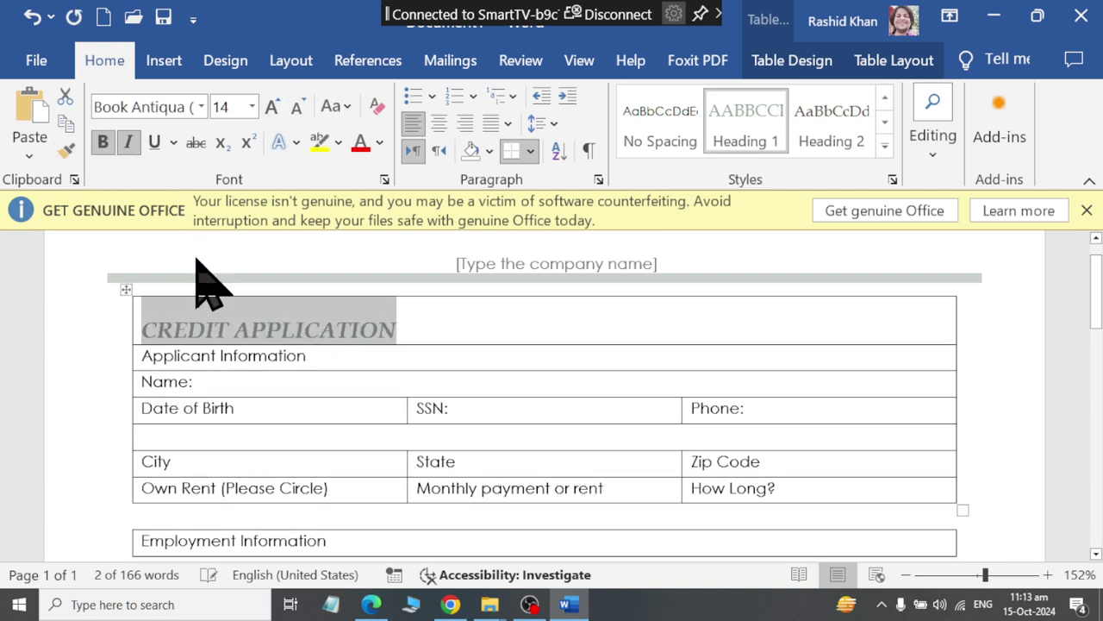
# Step: Adjust the title paragraph's space before and give it 6 pt of space after
pyautogui.click(231, 62)
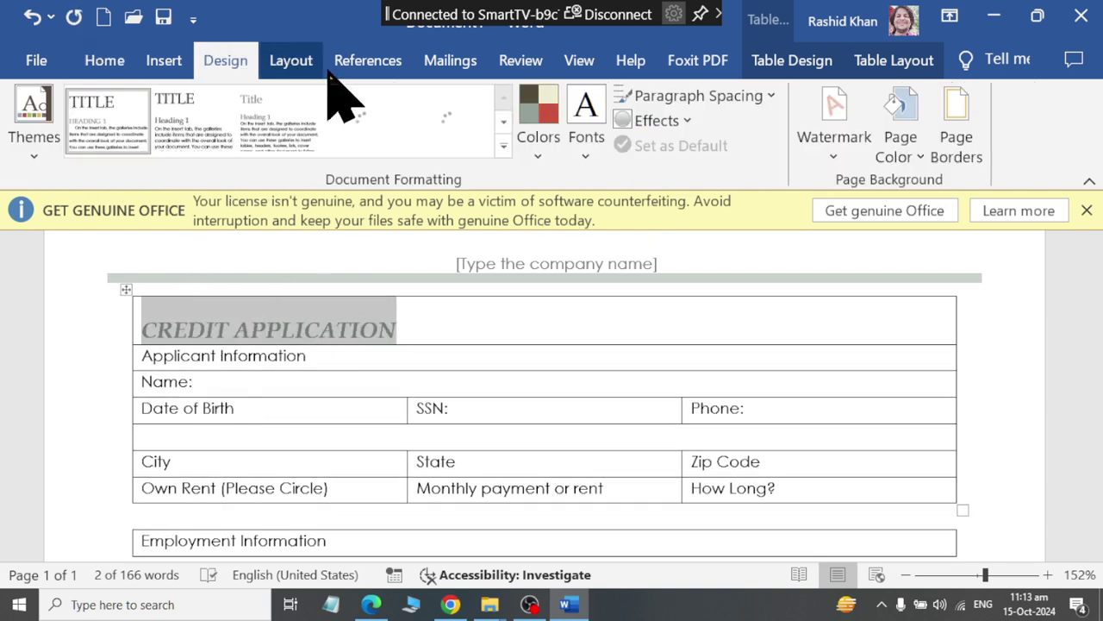
pyautogui.click(293, 62)
pyautogui.click(651, 132)
pyautogui.click(651, 132)
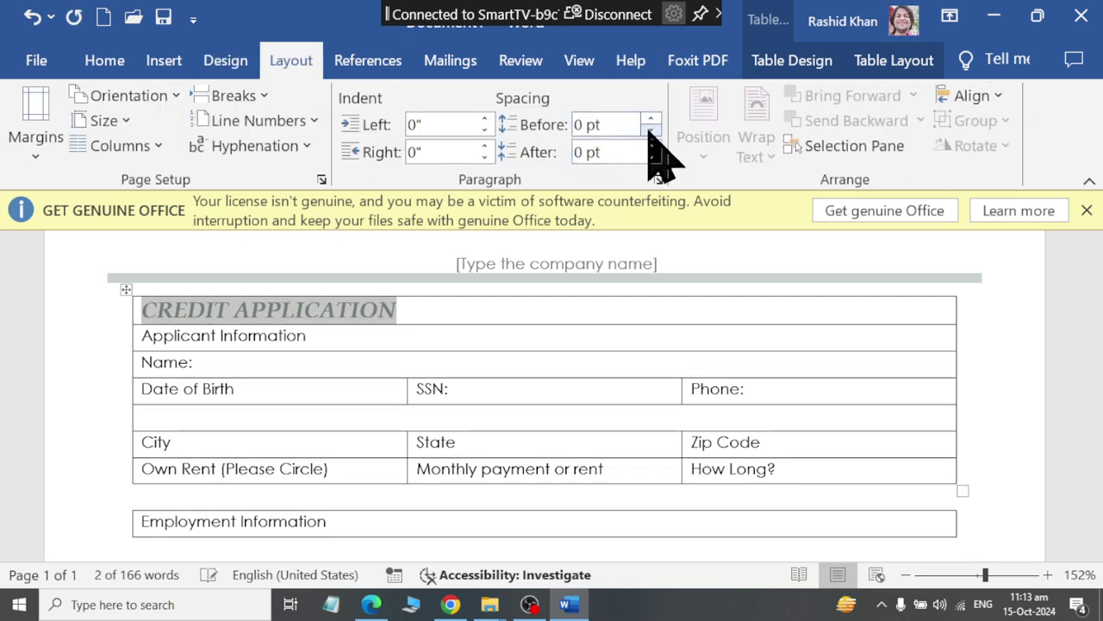
pyautogui.click(308, 360)
pyautogui.click(423, 283)
pyautogui.click(431, 310)
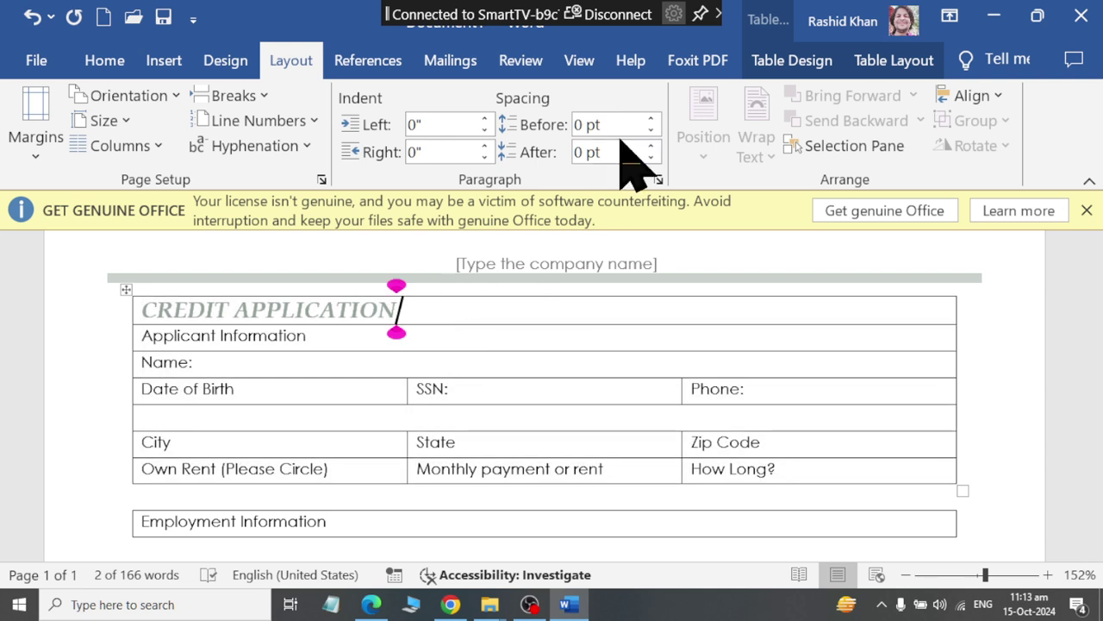
pyautogui.click(651, 131)
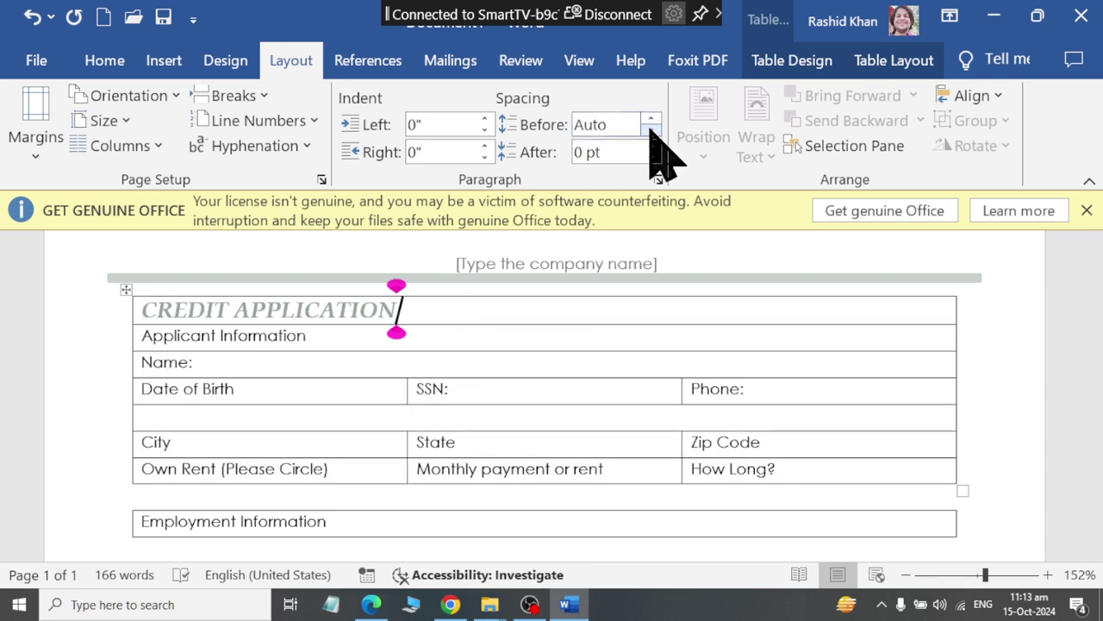
pyautogui.click(627, 124)
pyautogui.write('0')
pyautogui.press('Return')
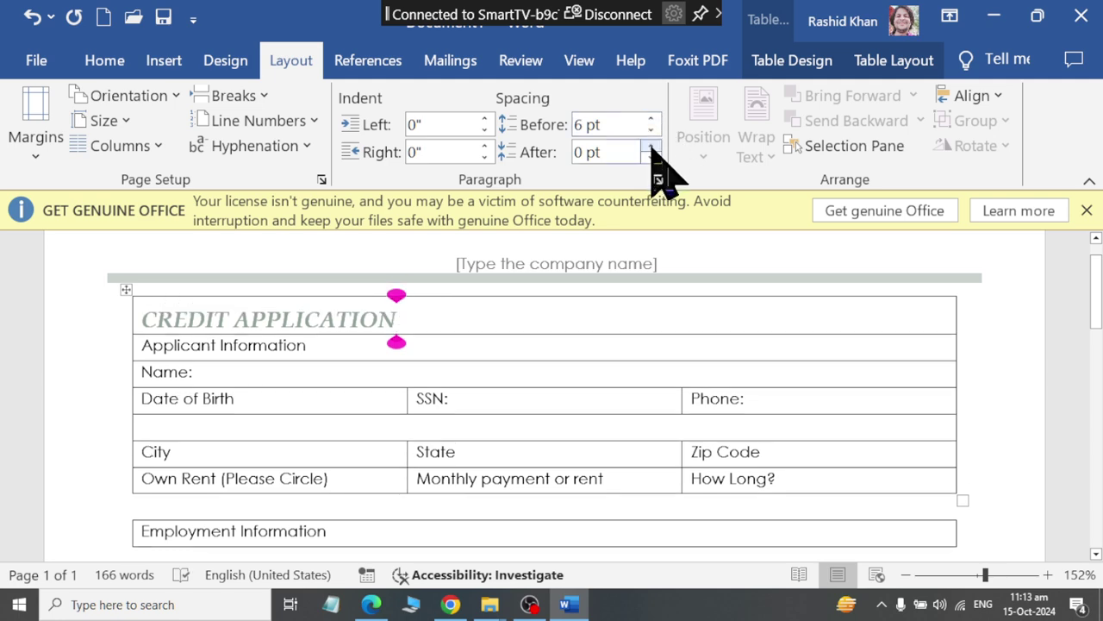
pyautogui.click(651, 148)
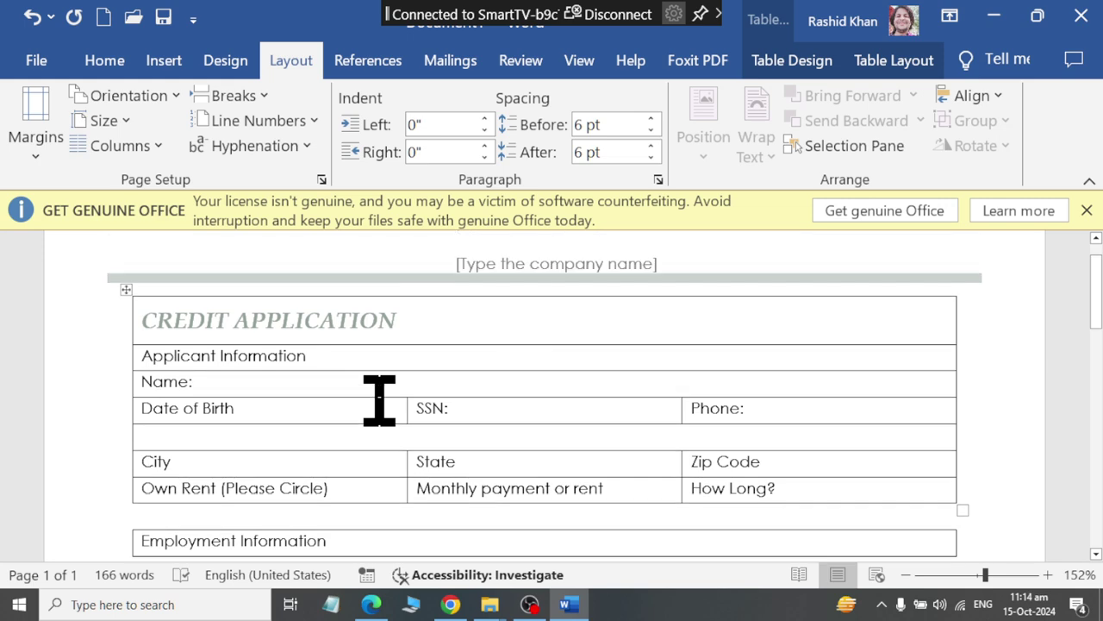
# Step: Set the rows from Applicant Information through Employment Information to 12 pt text
pyautogui.moveTo(241, 362)
pyautogui.mouseDown()
pyautogui.moveTo(495, 529)
pyautogui.moveTo(587, 466)
pyautogui.moveTo(468, 478)
pyautogui.mouseUp()
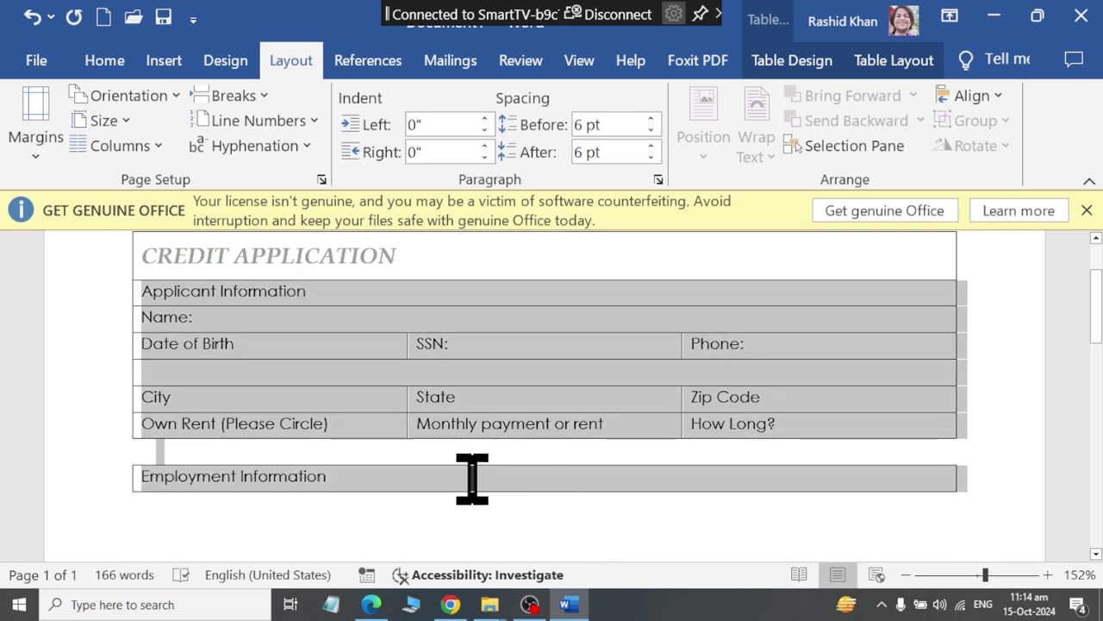
pyautogui.click(104, 60)
pyautogui.click(251, 106)
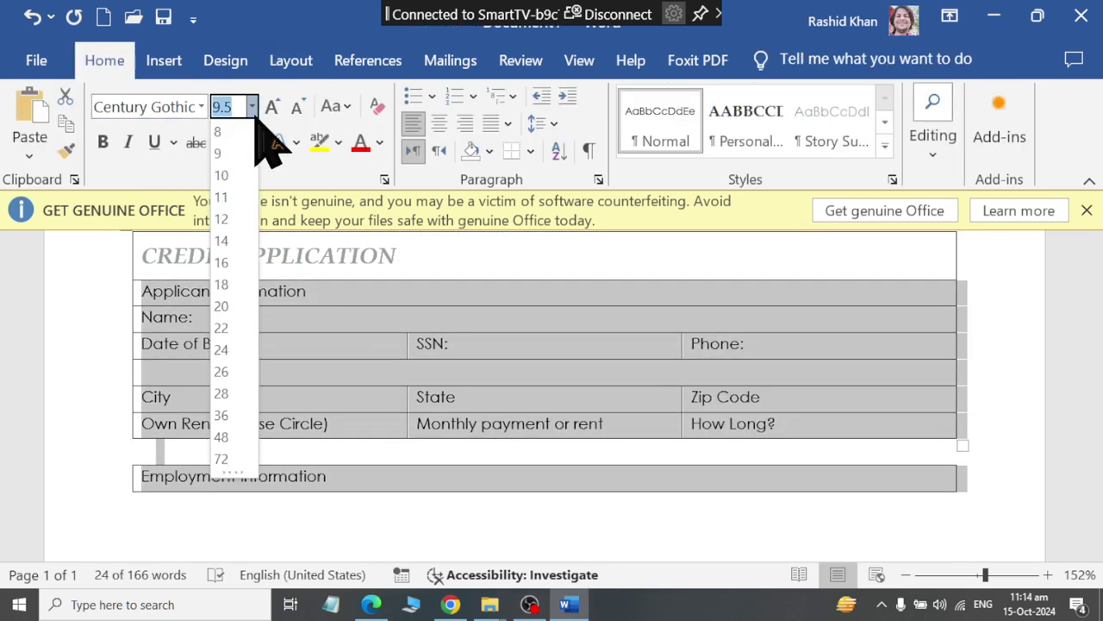
pyautogui.click(222, 218)
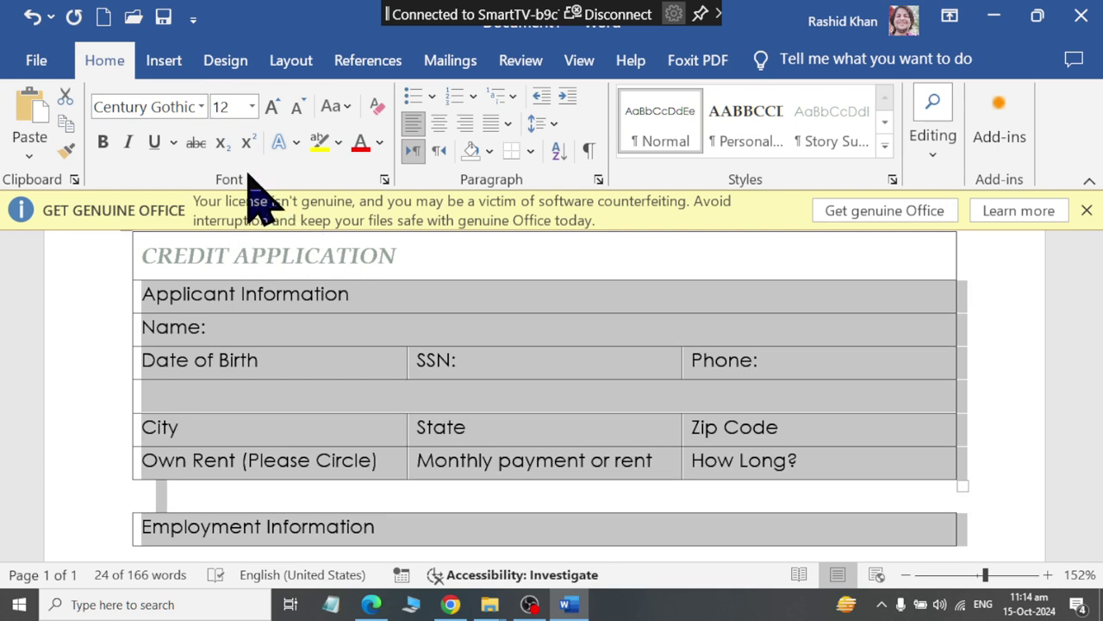
pyautogui.click(291, 373)
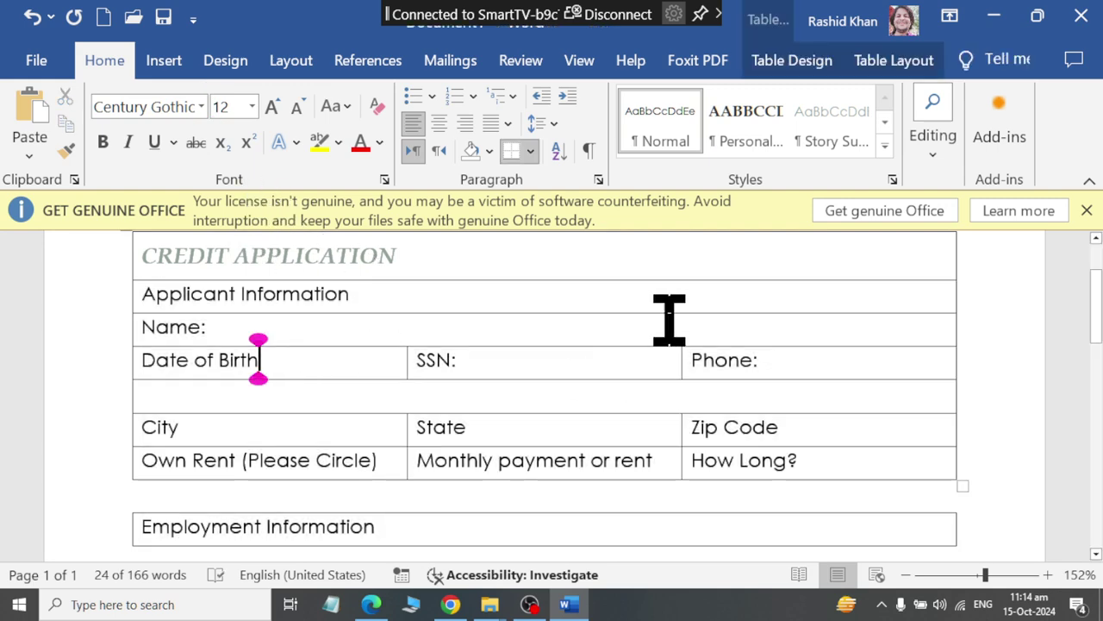
# Step: Review the resized table against the reference PDF
pyautogui.keyDown('ctrl'); pyautogui.scroll(-2, 692, 293); pyautogui.keyUp('ctrl')
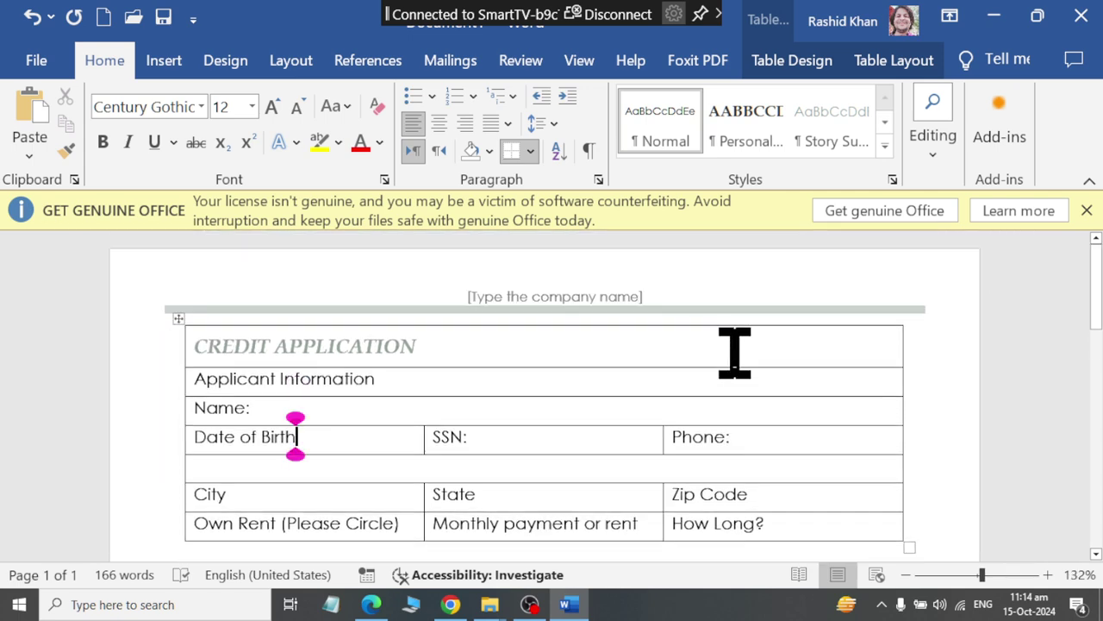
pyautogui.scroll(-2, 734, 352)
pyautogui.scroll(-2, 729, 382)
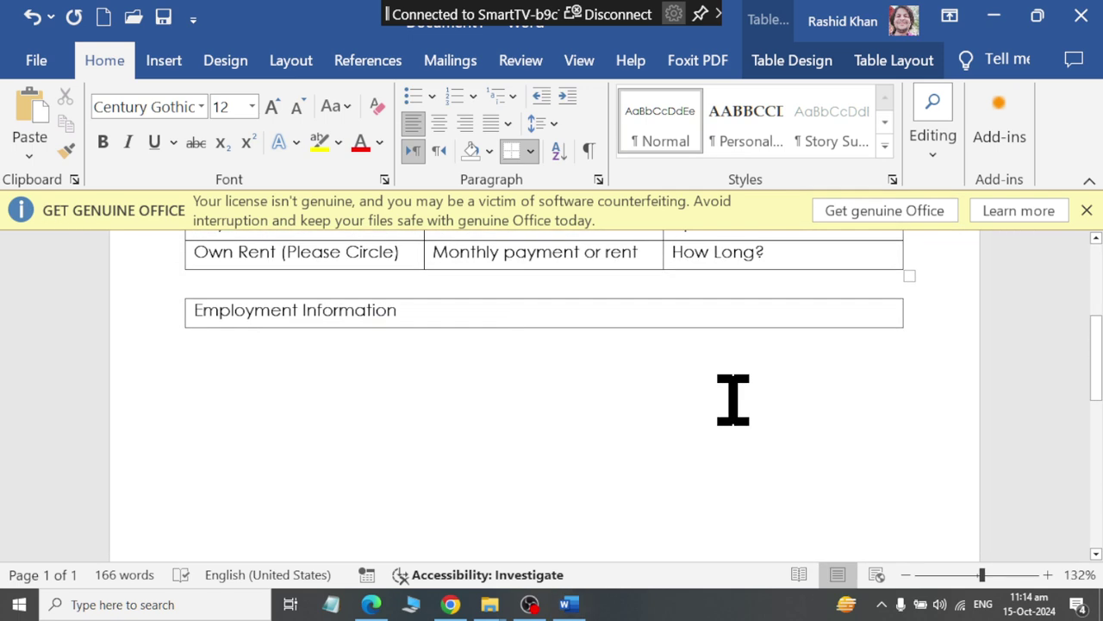
pyautogui.hotkey('alt', 'Tab')
pyautogui.hotkey('alt', 'Tab')
pyautogui.scroll(2, 352, 268)
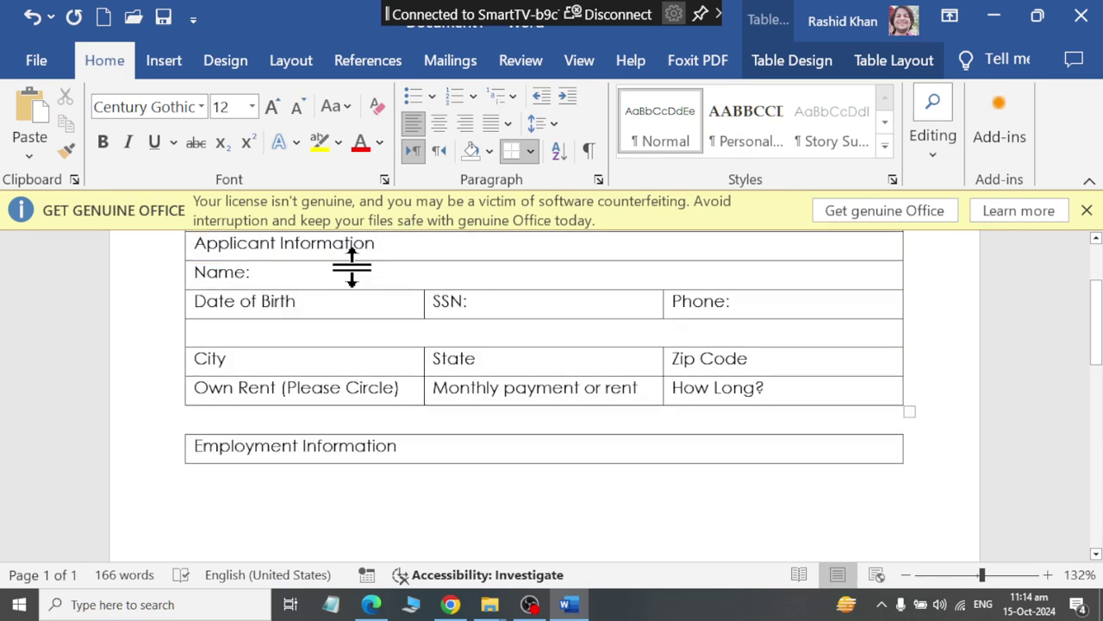
pyautogui.scroll(1, 352, 267)
# Step: Shade the CREDIT APPLICATION title row gray using a custom shading colour
pyautogui.click(335, 277)
pyautogui.click(766, 64)
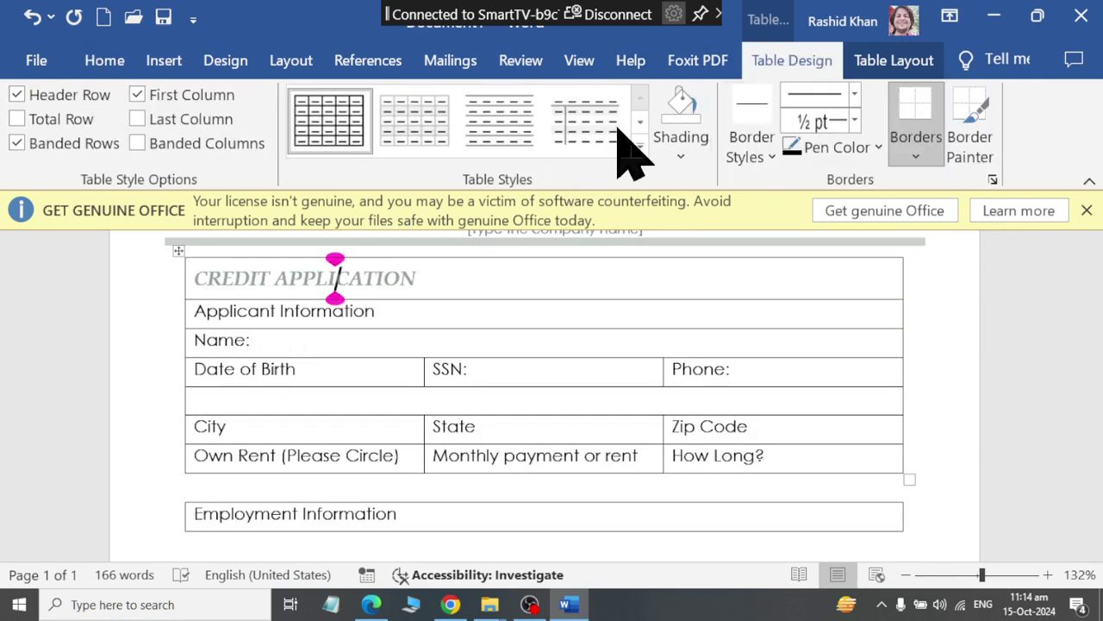
pyautogui.click(682, 159)
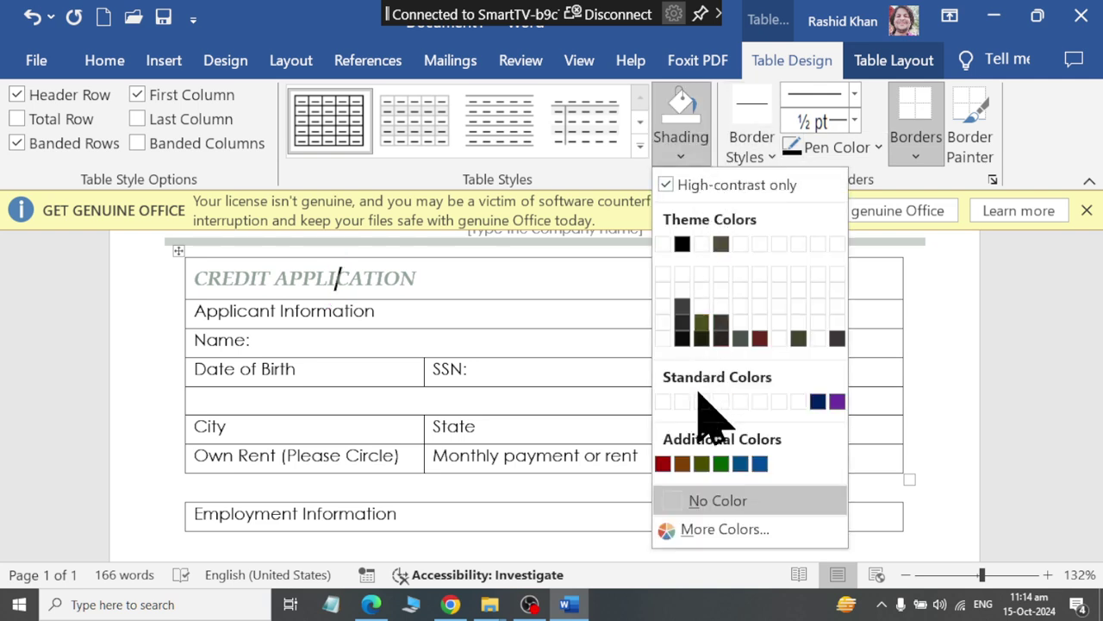
pyautogui.click(748, 529)
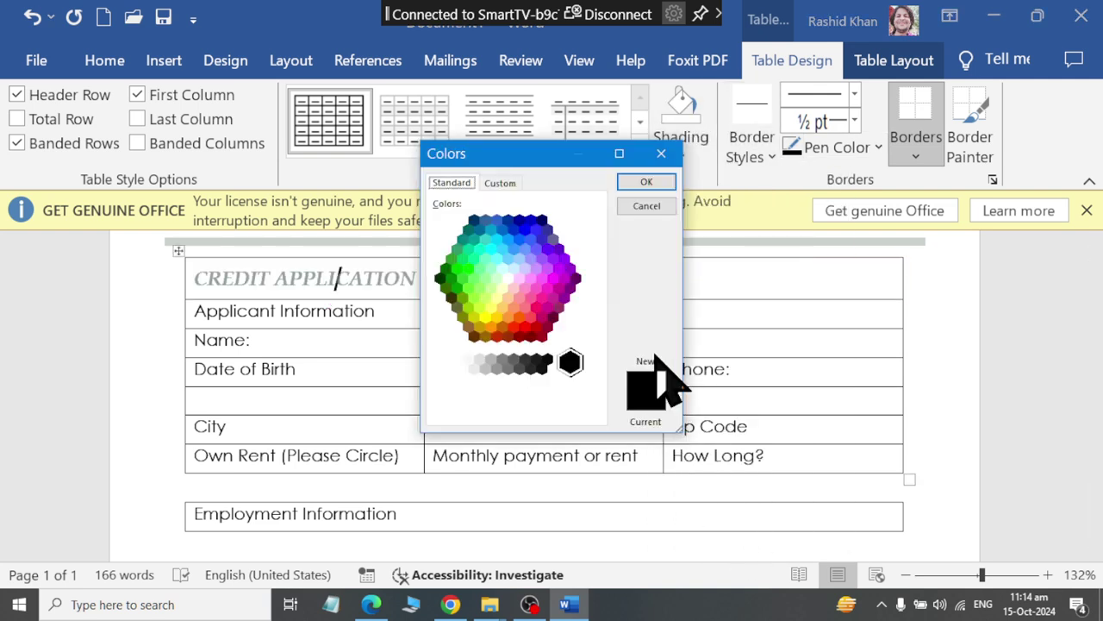
pyautogui.click(497, 369)
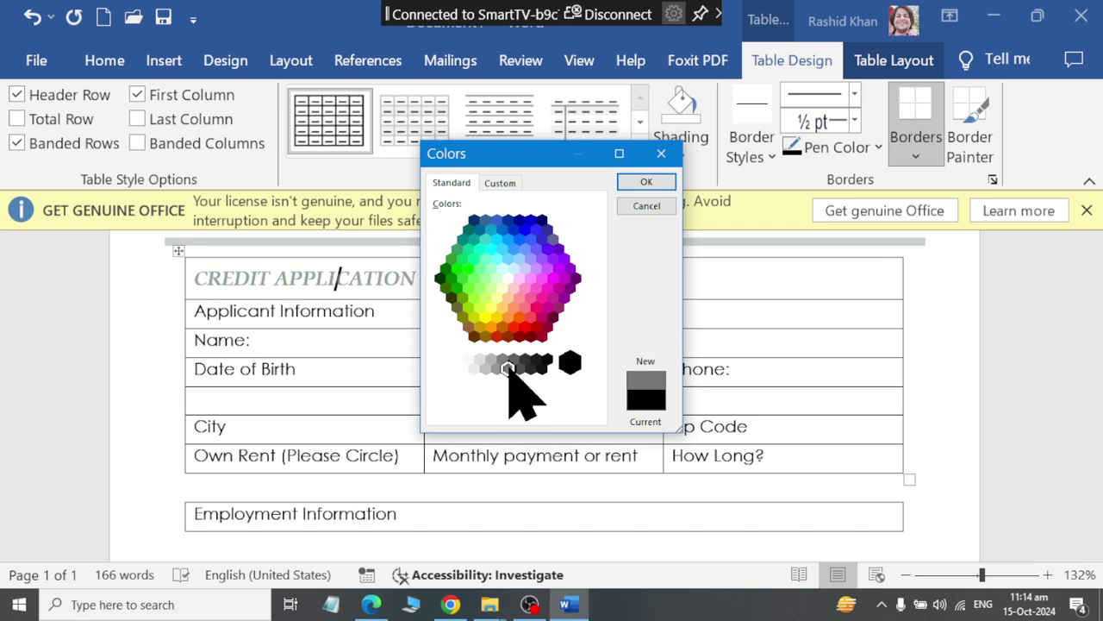
pyautogui.click(647, 181)
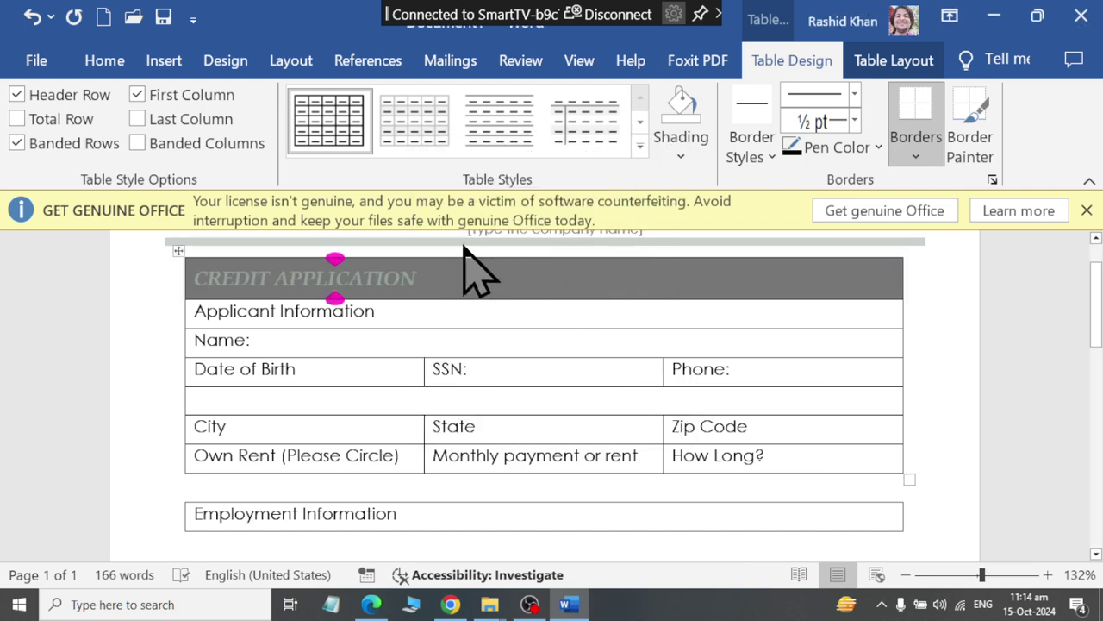
# Step: Make the CREDIT APPLICATION title text white
pyautogui.moveTo(416, 278); pyautogui.dragTo(186, 285)
pyautogui.click(91, 62)
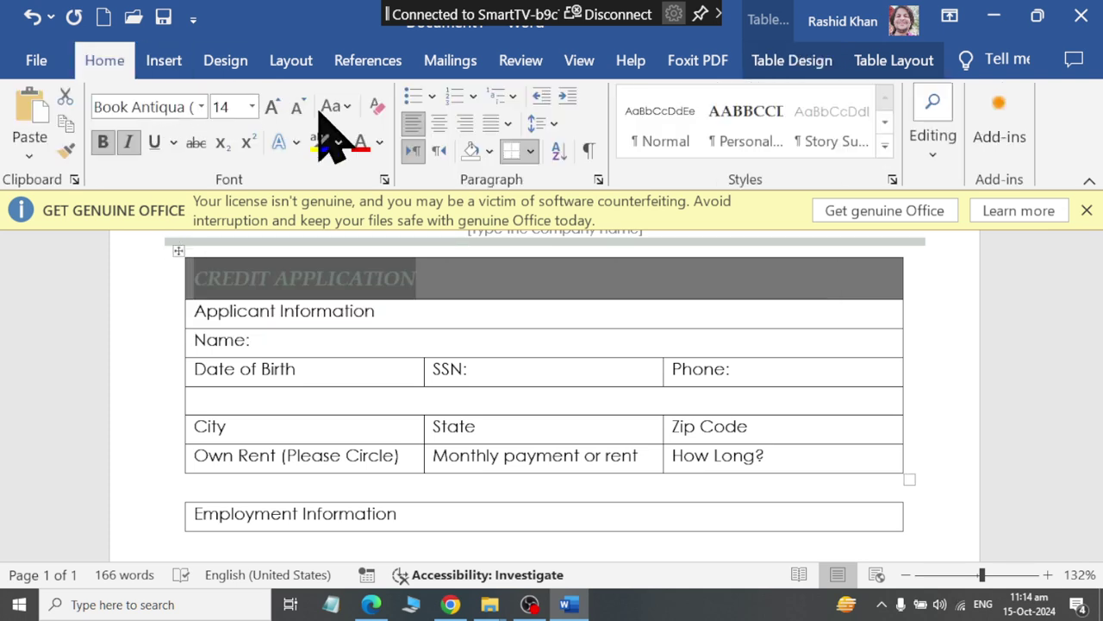
pyautogui.click(380, 144)
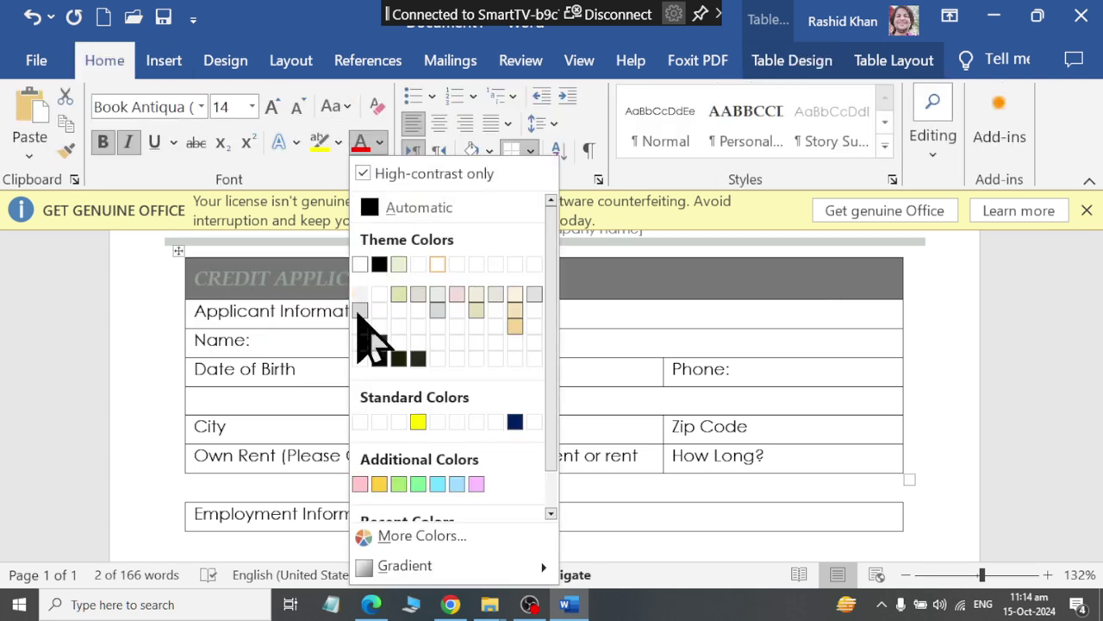
pyautogui.click(360, 264)
pyautogui.click(270, 311)
# Step: Apply gray shading to the Employment Information row from the Table Design Shading menu
pyautogui.click(366, 512)
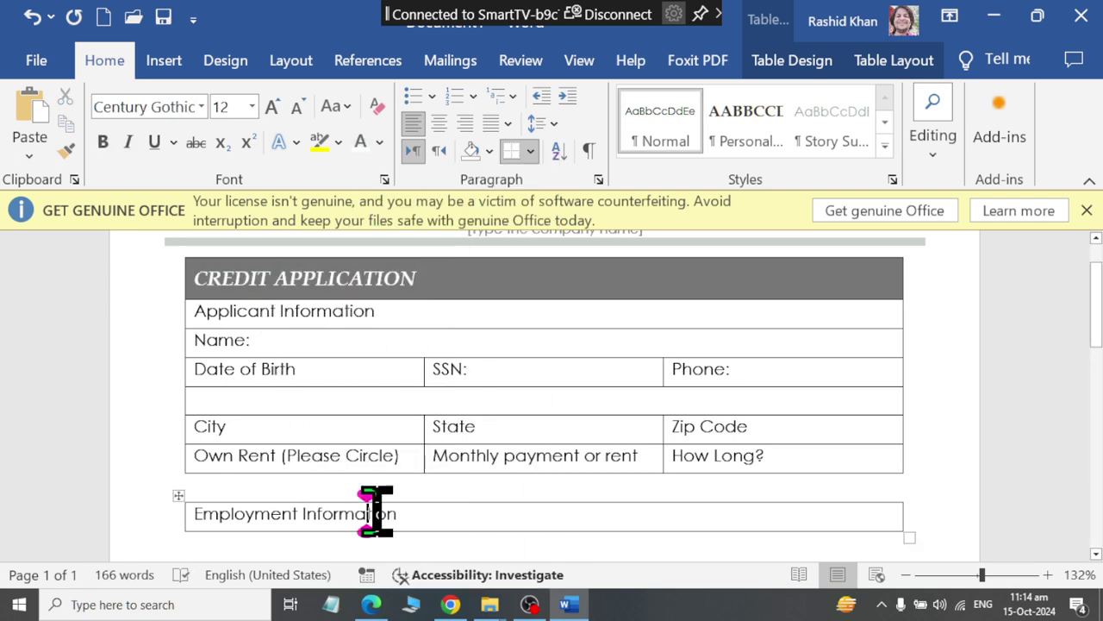
pyautogui.hotkey('alt', 'Tab')
pyautogui.hotkey('alt', 'Tab')
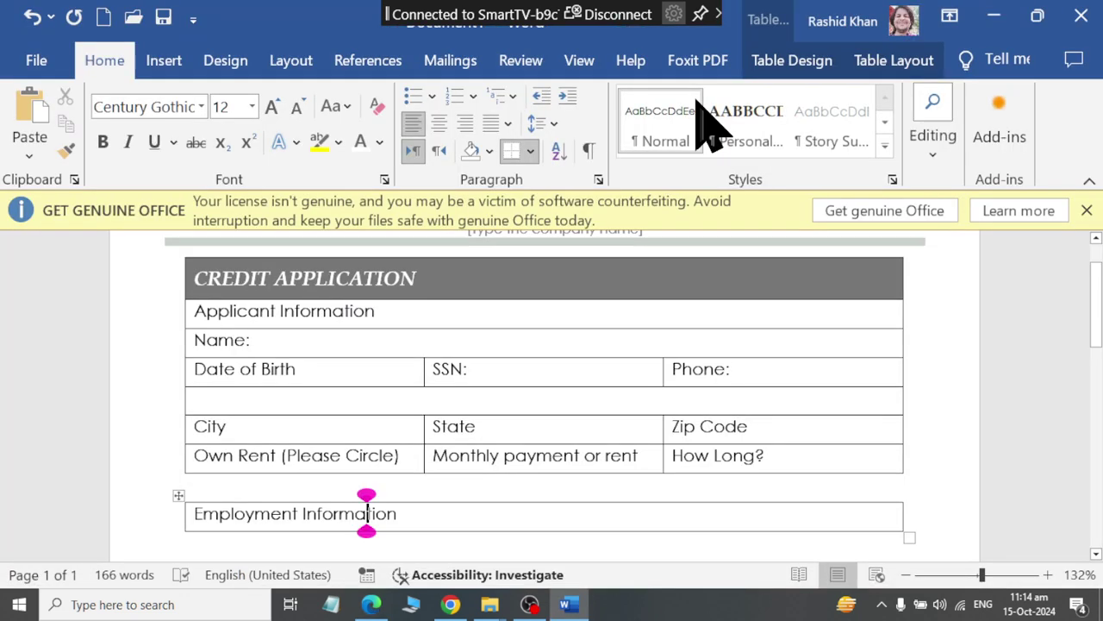
pyautogui.click(793, 62)
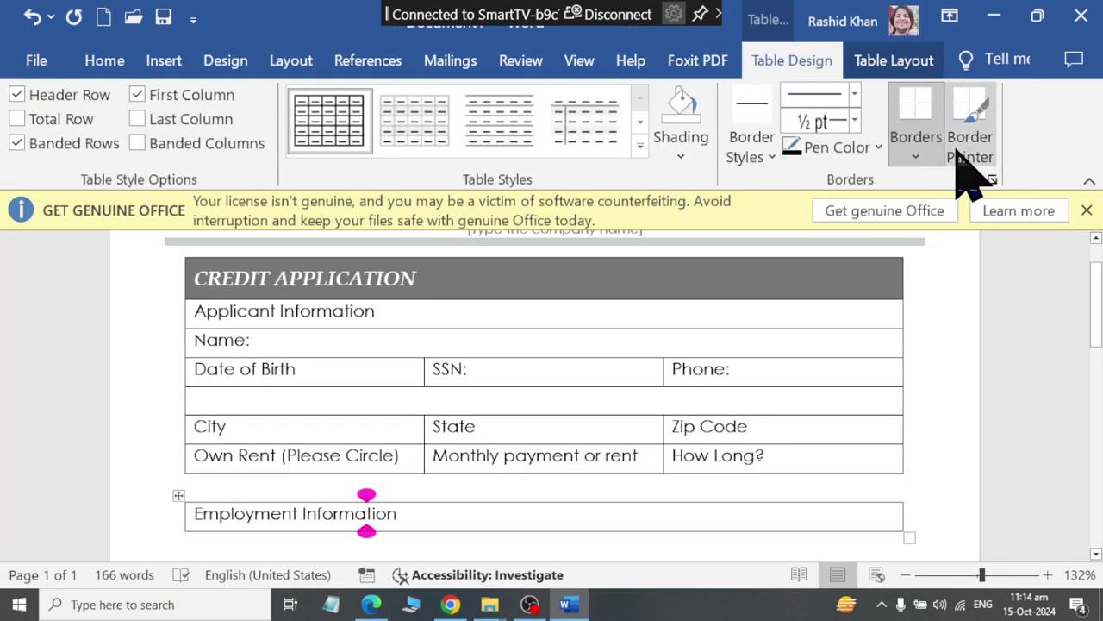
pyautogui.click(757, 159)
pyautogui.click(757, 160)
pyautogui.click(681, 157)
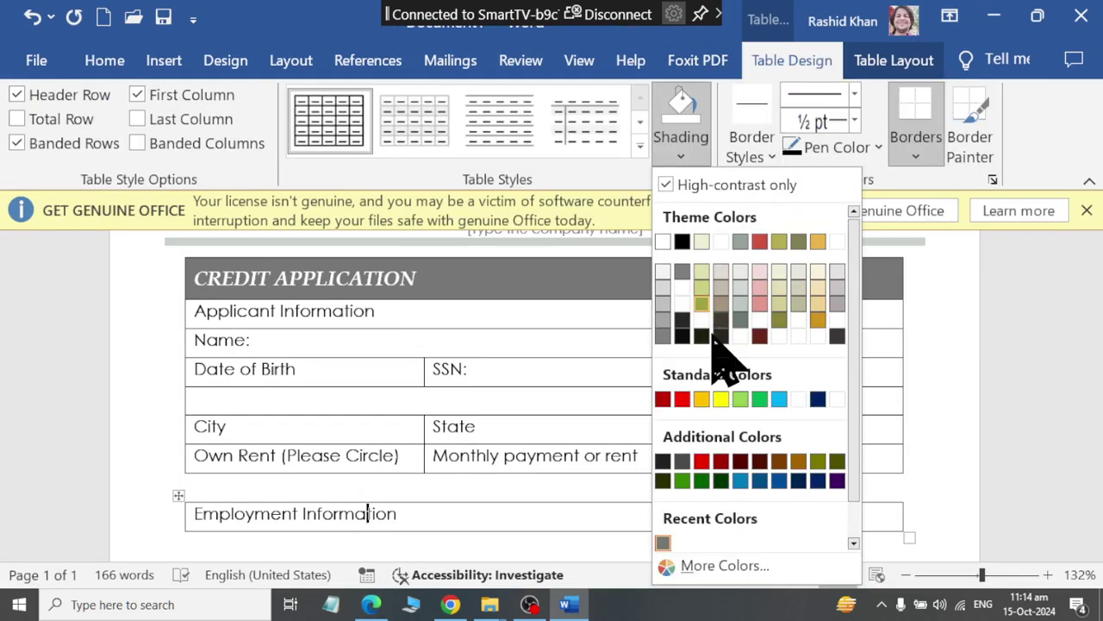
pyautogui.click(663, 321)
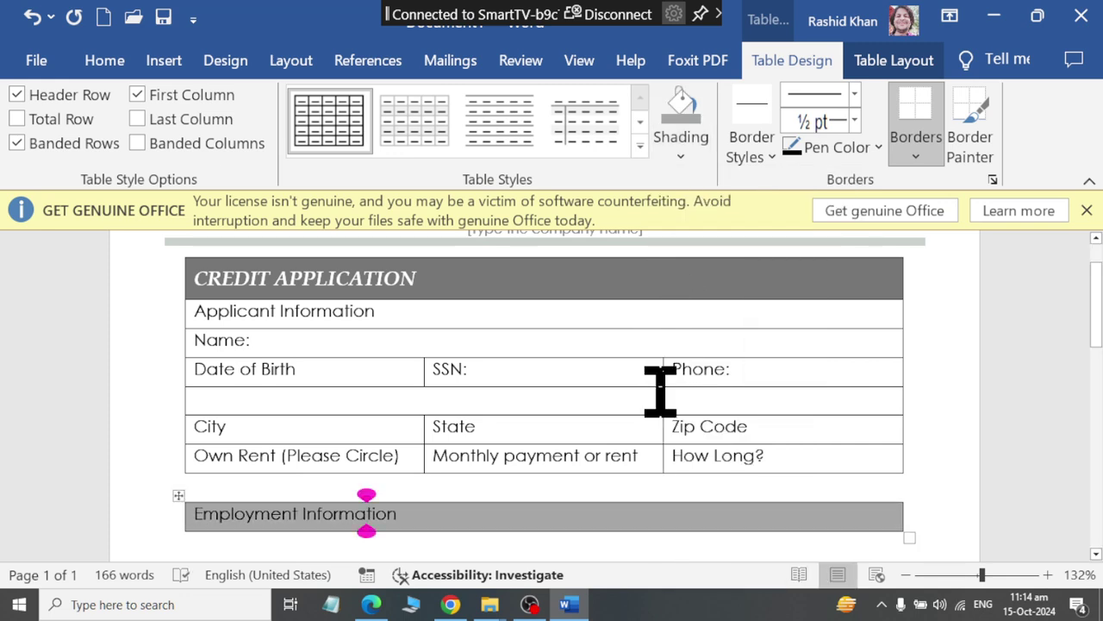
pyautogui.scroll(-1, 443, 345)
pyautogui.scroll(-1, 459, 349)
pyautogui.keyDown('ctrl'); pyautogui.scroll(-3, 459, 349); pyautogui.keyUp('ctrl')
pyautogui.scroll(1, 537, 374)
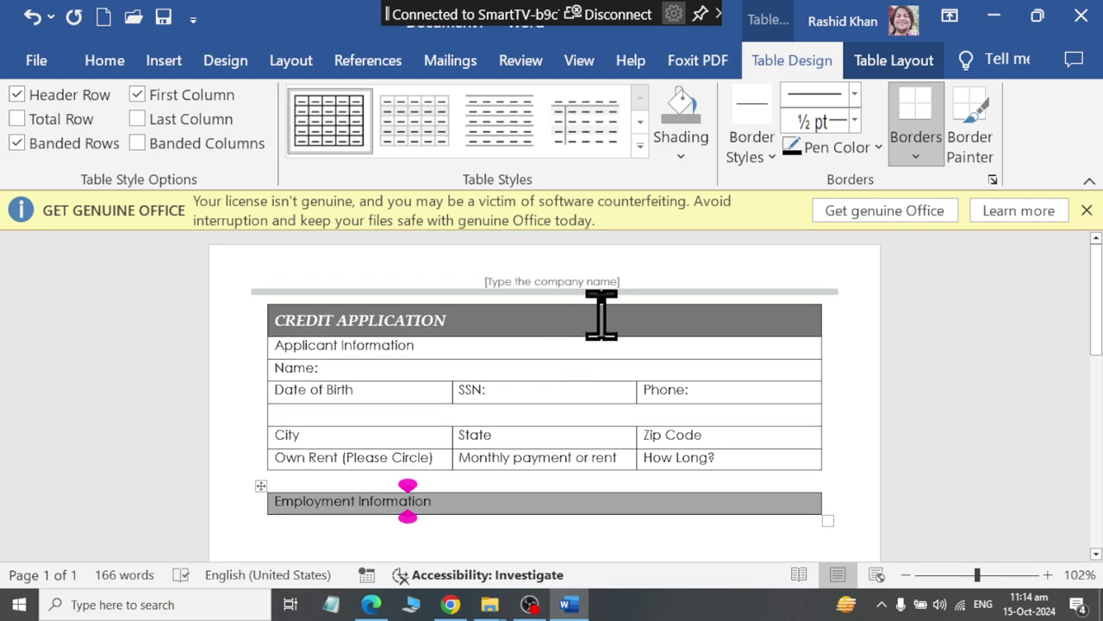
# Step: Scroll the Credit Application PDF in Edge to its co-applicant and Employment Information sections
pyautogui.hotkey('alt', 'Tab')
pyautogui.scroll(-4, 638, 362)
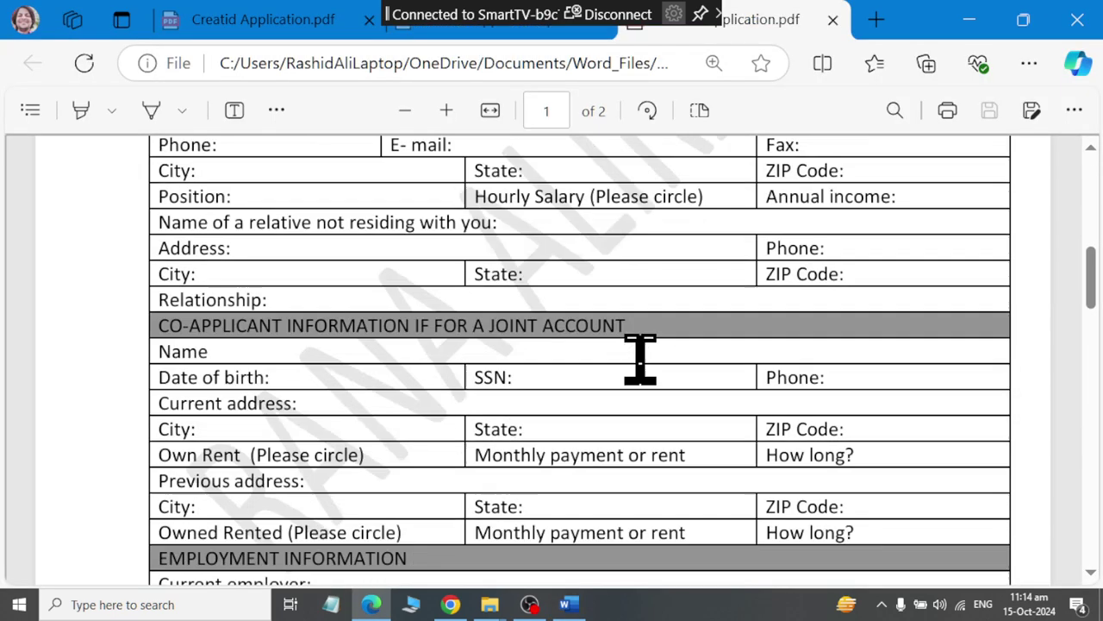
pyautogui.scroll(-1, 637, 405)
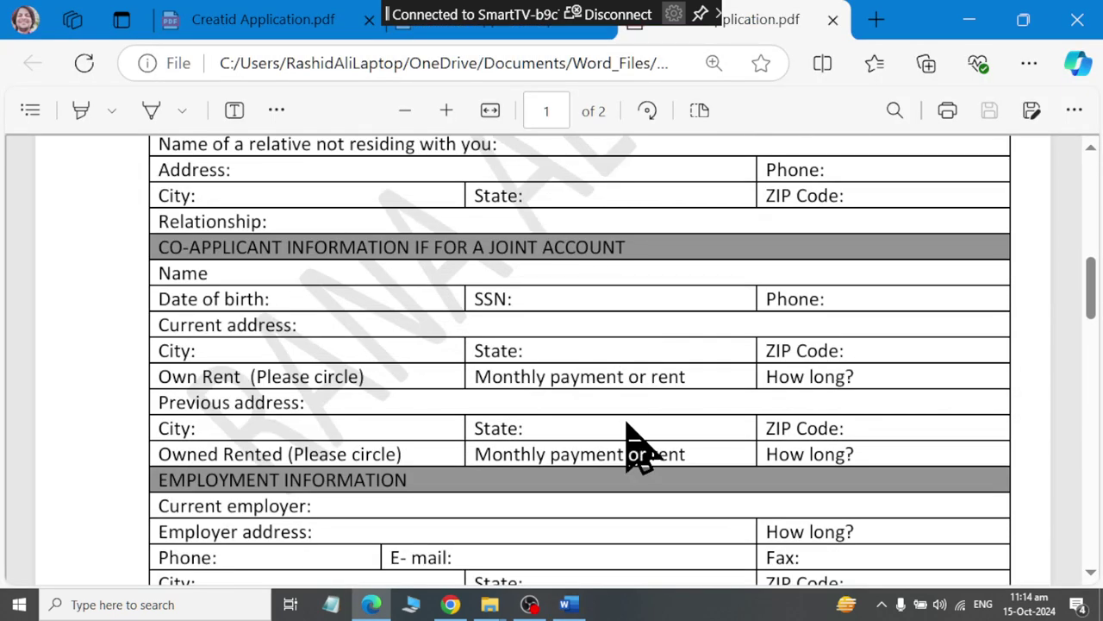